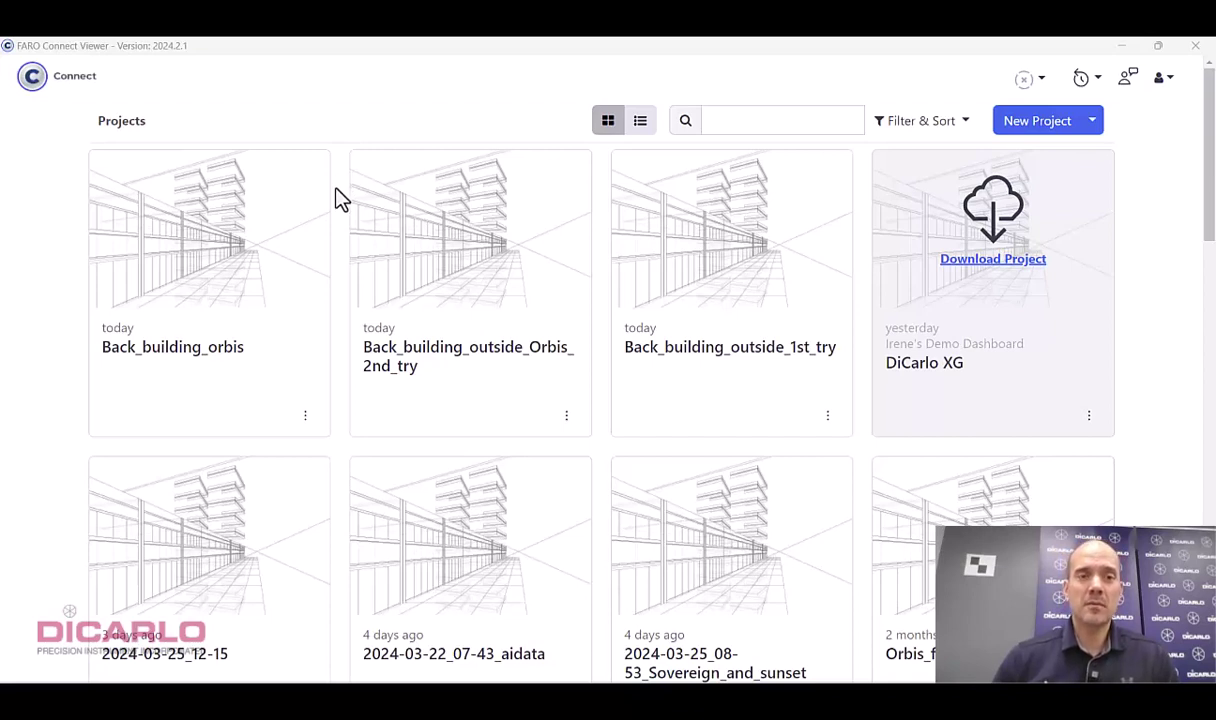
- Open the Back_building_orbis project and load 2024-04-12_11-41-50_clean_colour.laz into the 3D view
click(306, 418)
click(337, 470)
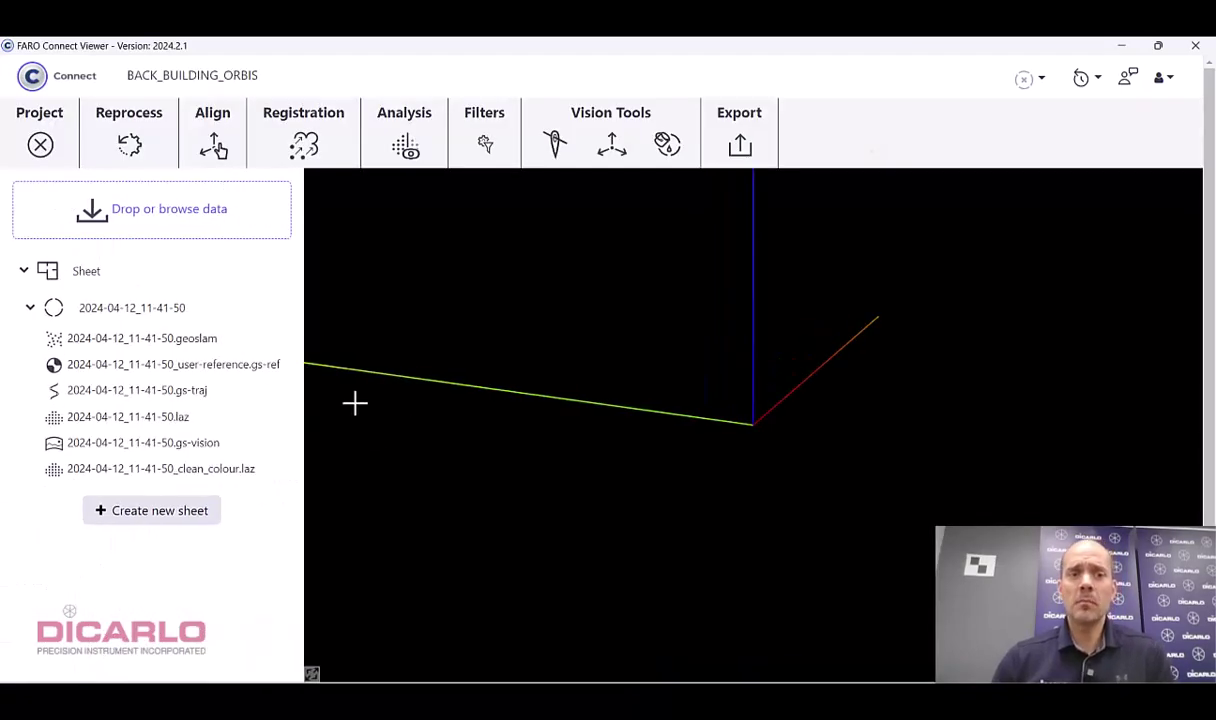
click(195, 470)
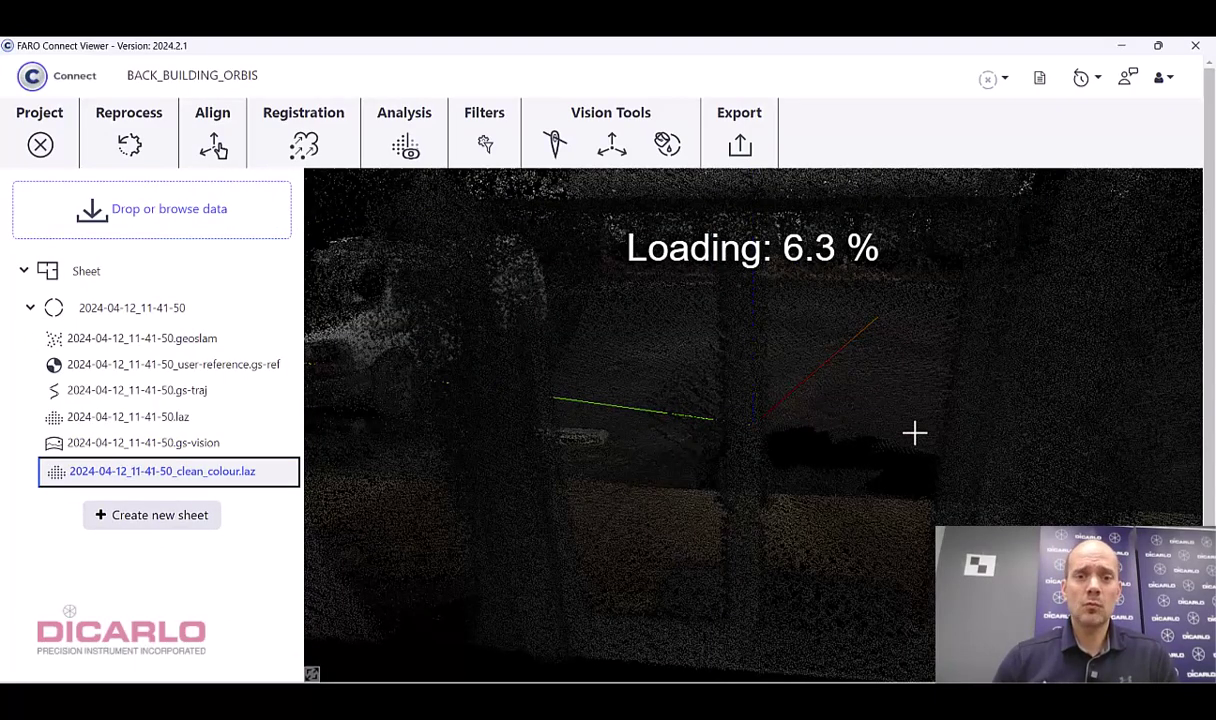
- Orbit, pan and zoom around the building while the cloud loads, then dismiss the loaded notice
drag(920, 445, 696, 427)
scroll(697, 427, down, 5)
right_drag(668, 451, 641, 346)
scroll(711, 402, up, 5)
scroll(700, 360, up, 3)
drag(768, 380, 790, 358)
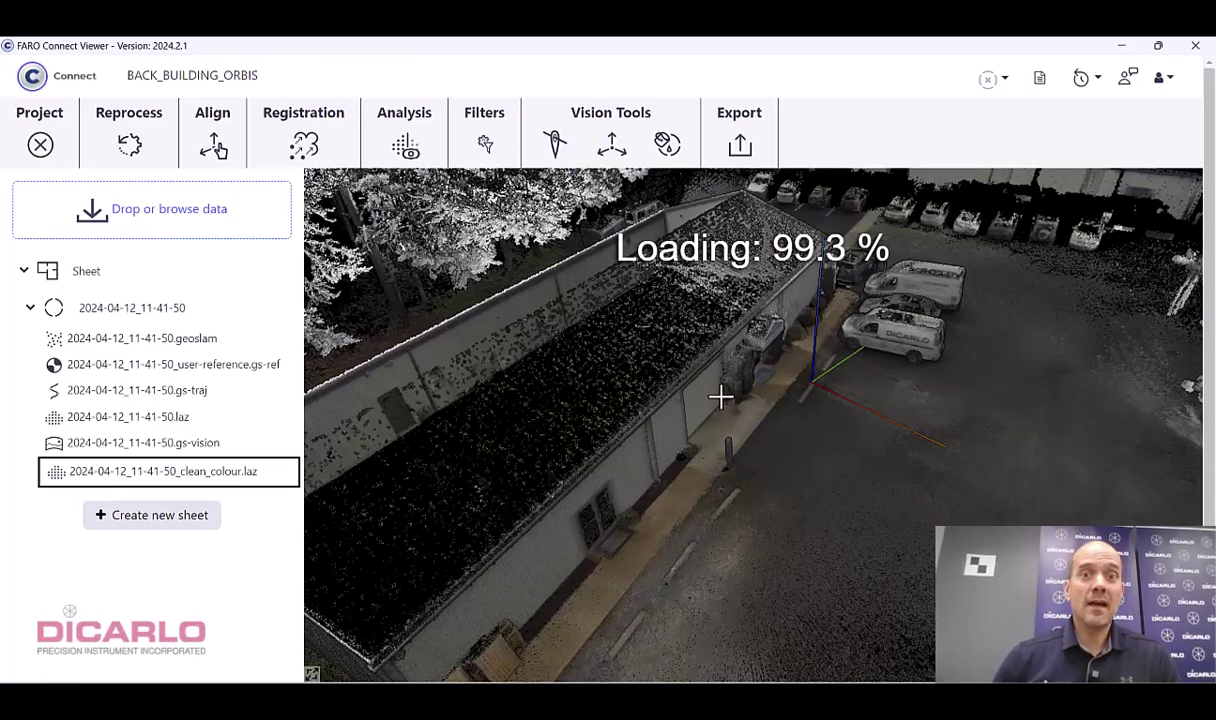
scroll(711, 368, up, 5)
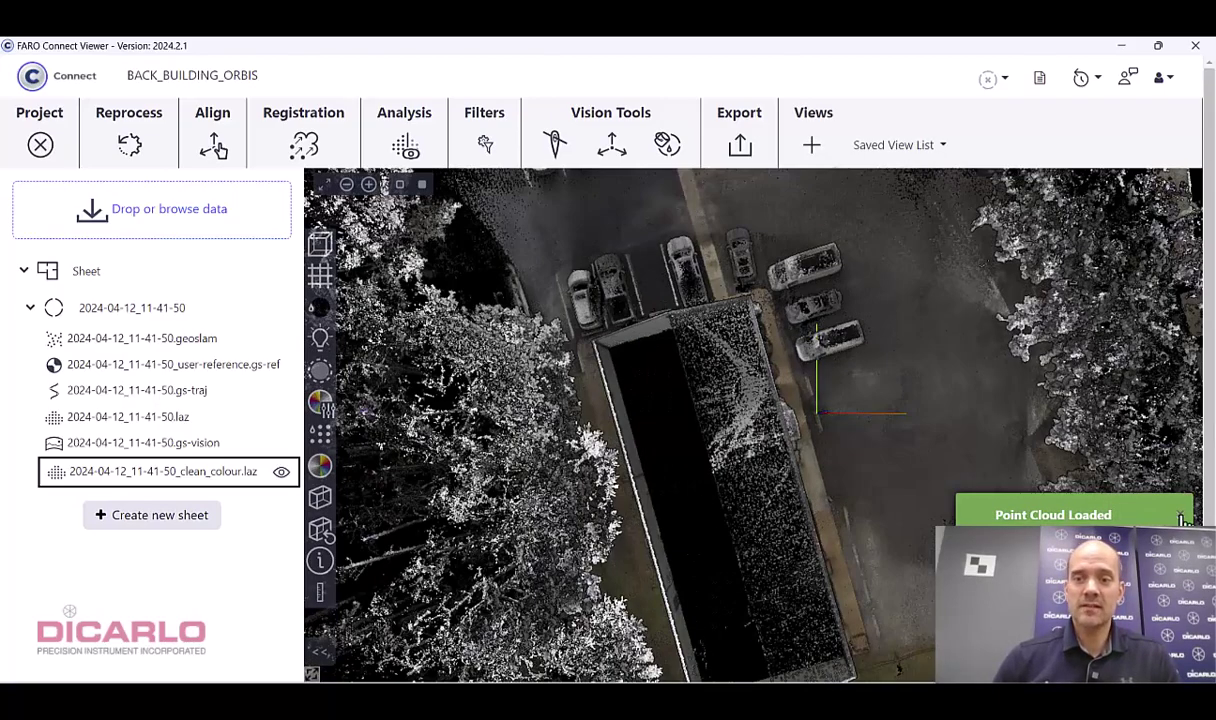
click(1183, 519)
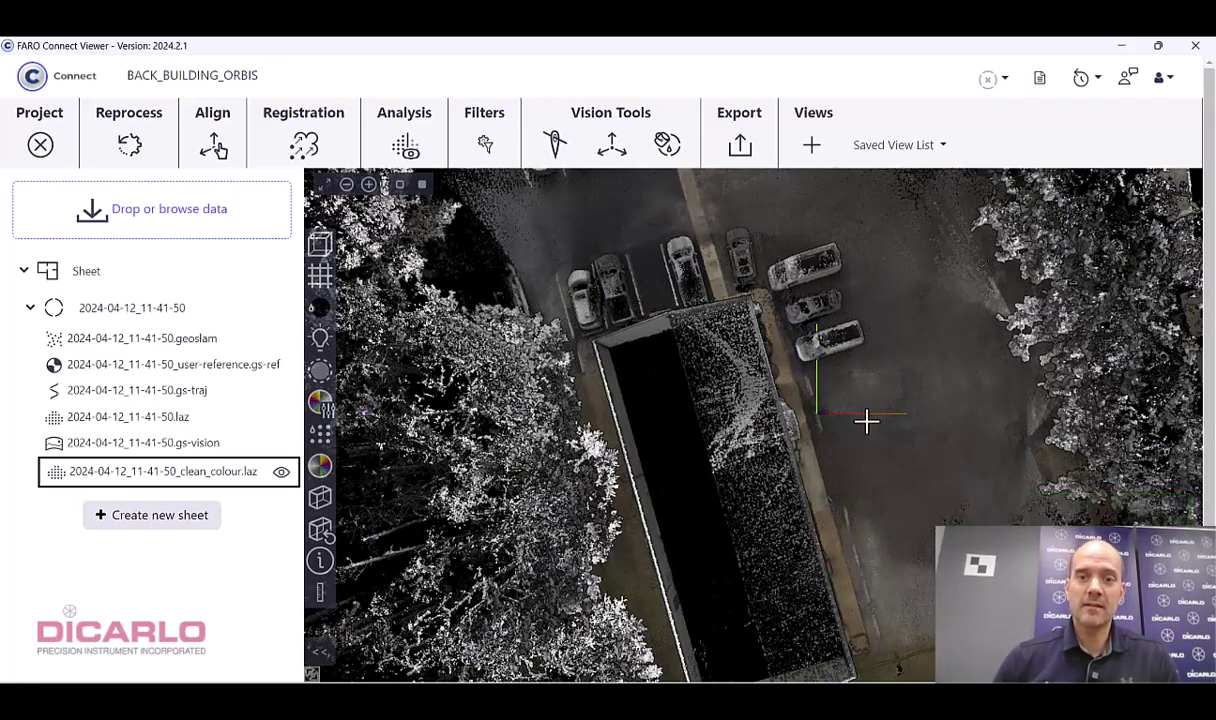
drag(858, 424, 320, 299)
click(196, 395)
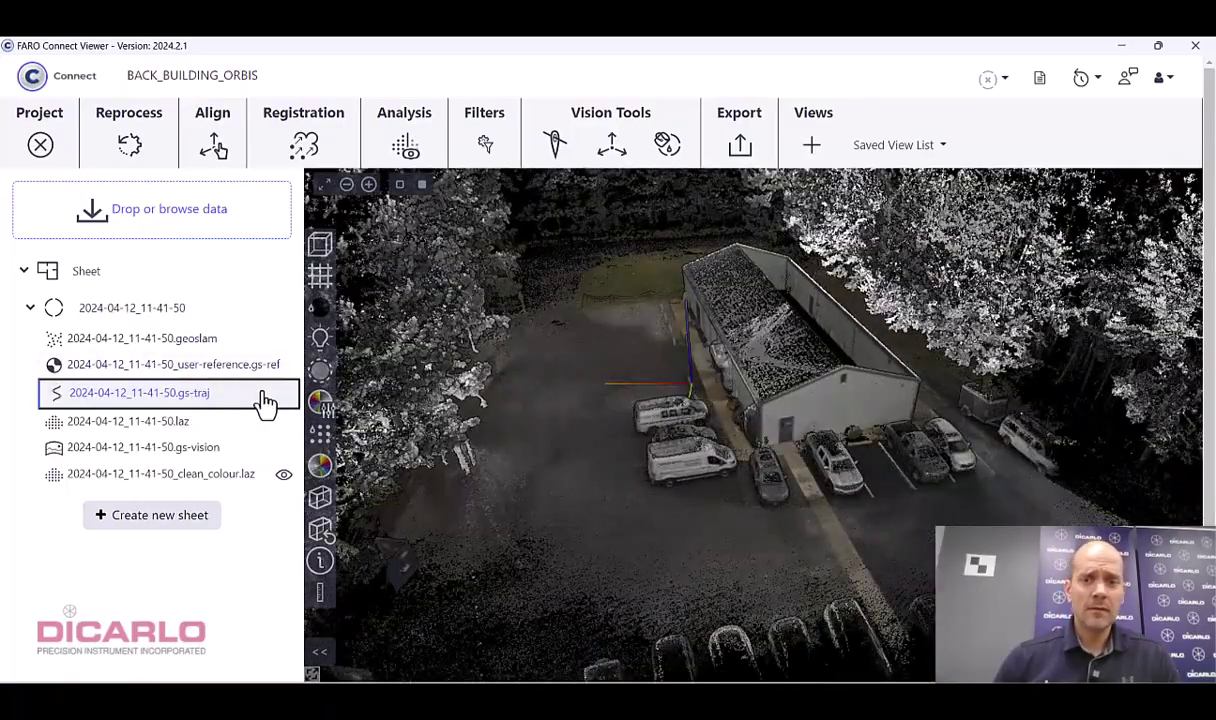
scroll(664, 372, up, 6)
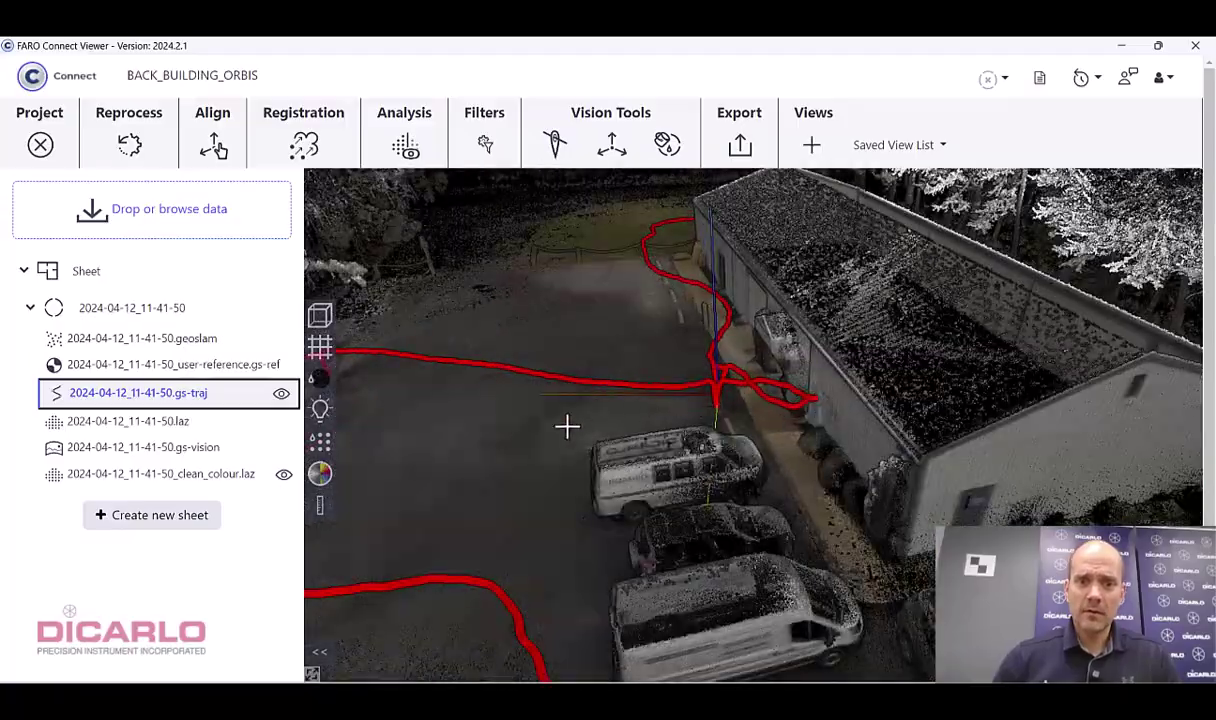
drag(546, 453, 576, 332)
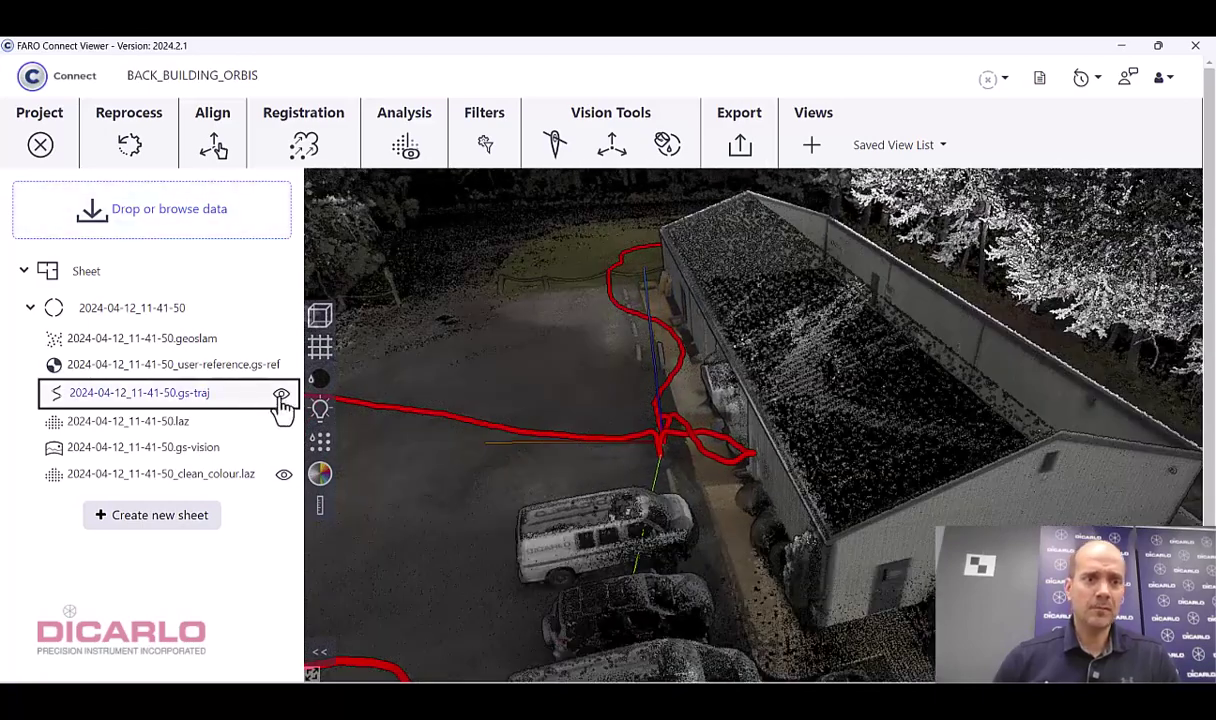
click(281, 393)
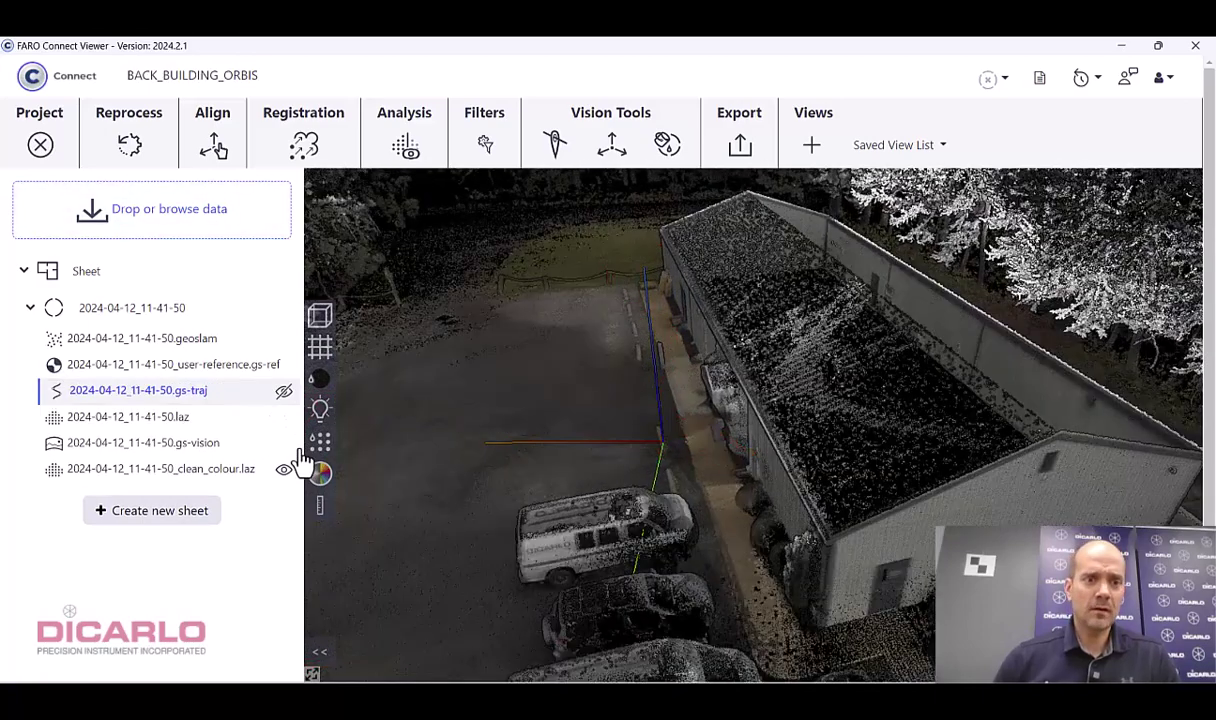
- Choose Stop and Go Georeferencing (Cloud) as the LAZ registration workflow
click(303, 155)
click(525, 322)
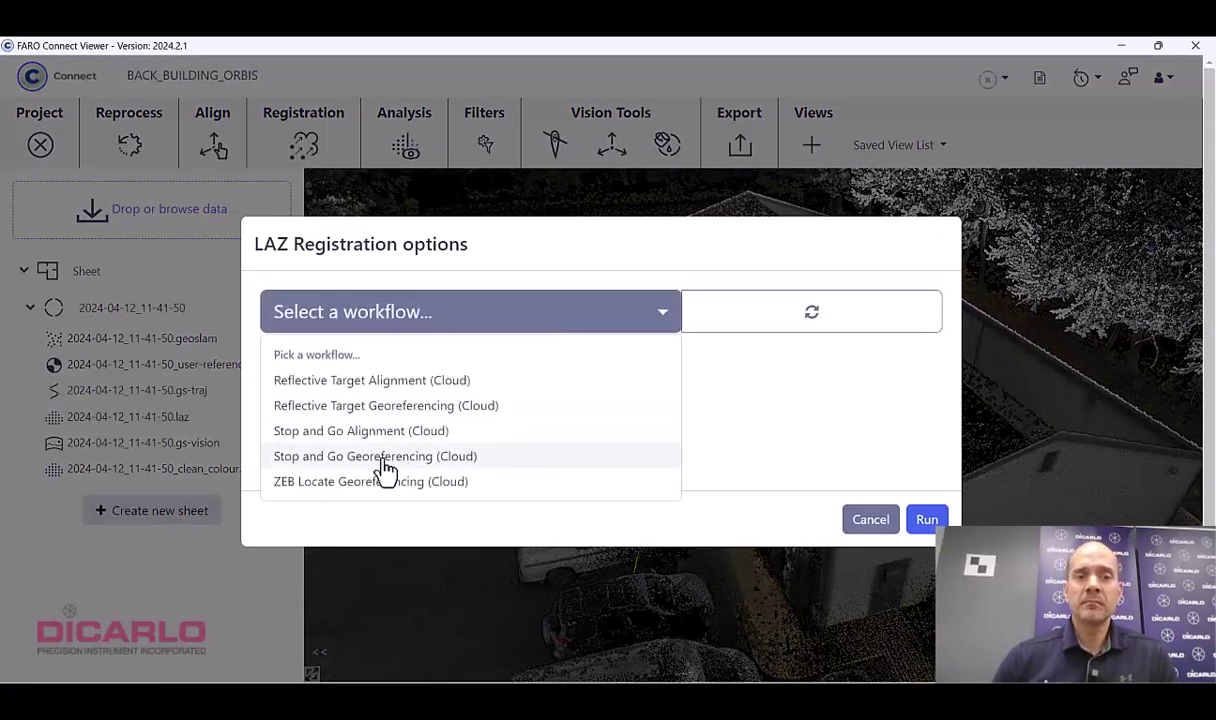
click(458, 460)
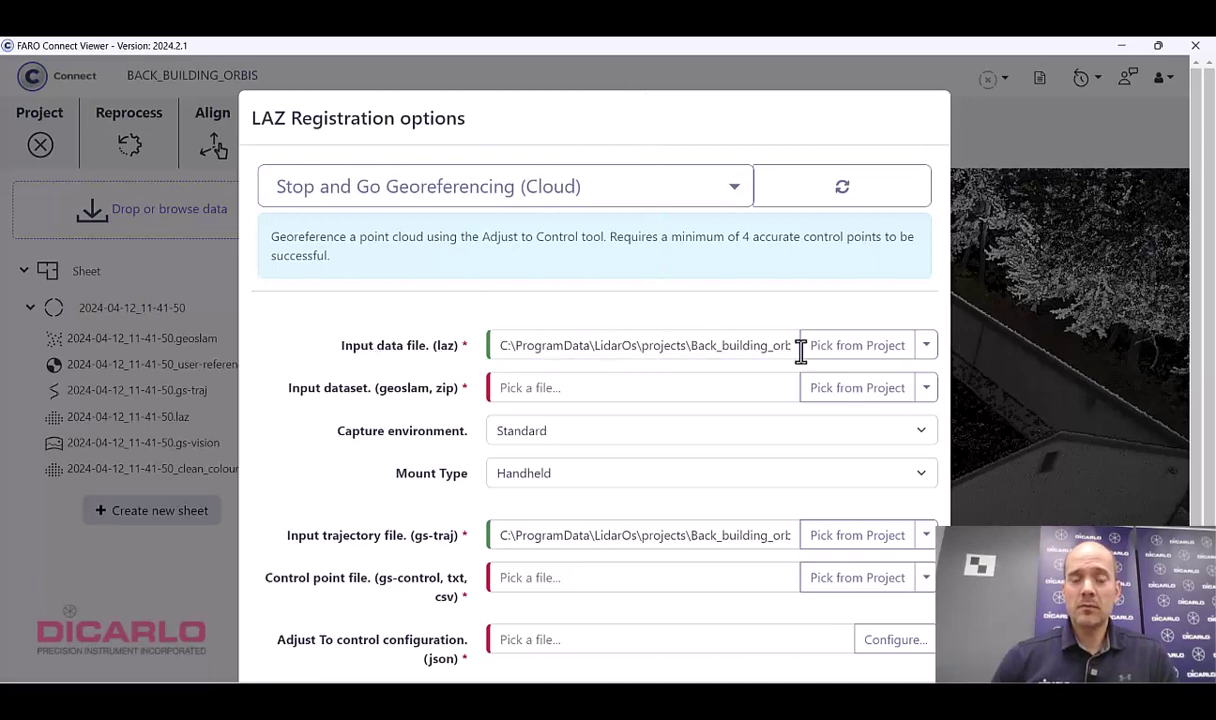
- Pick the clean_colour LAZ and the geoslam dataset from the project as inputs
click(873, 357)
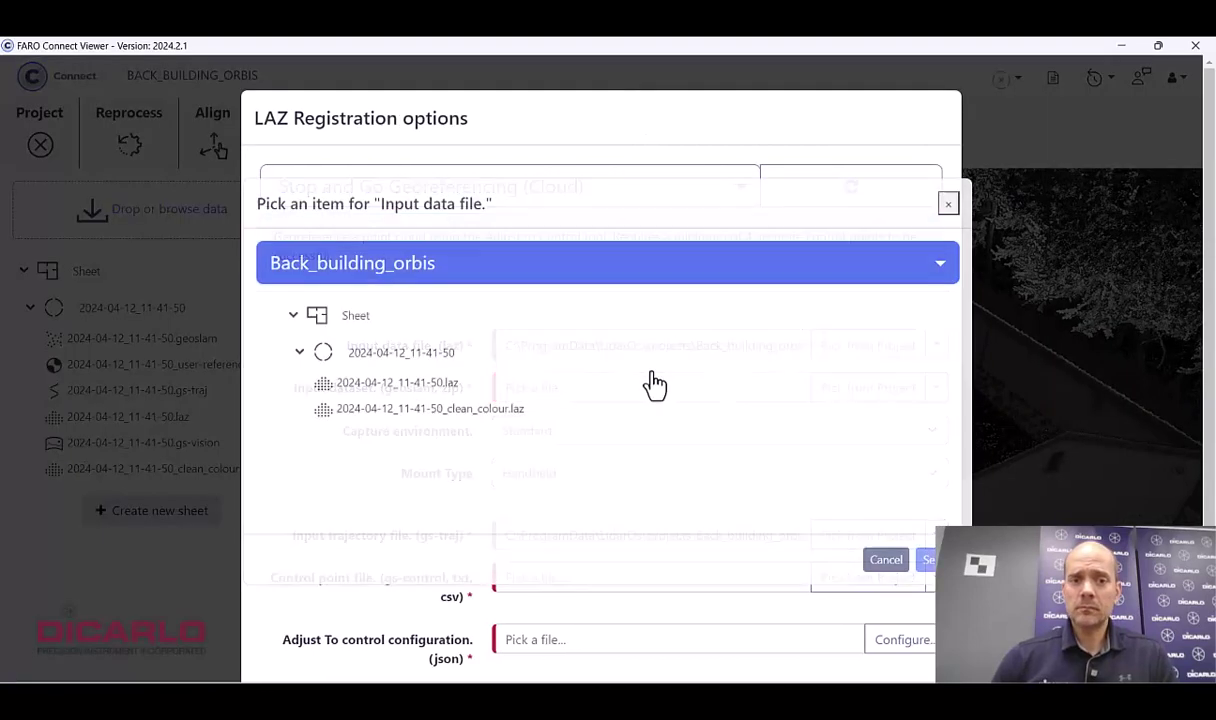
click(452, 414)
click(925, 599)
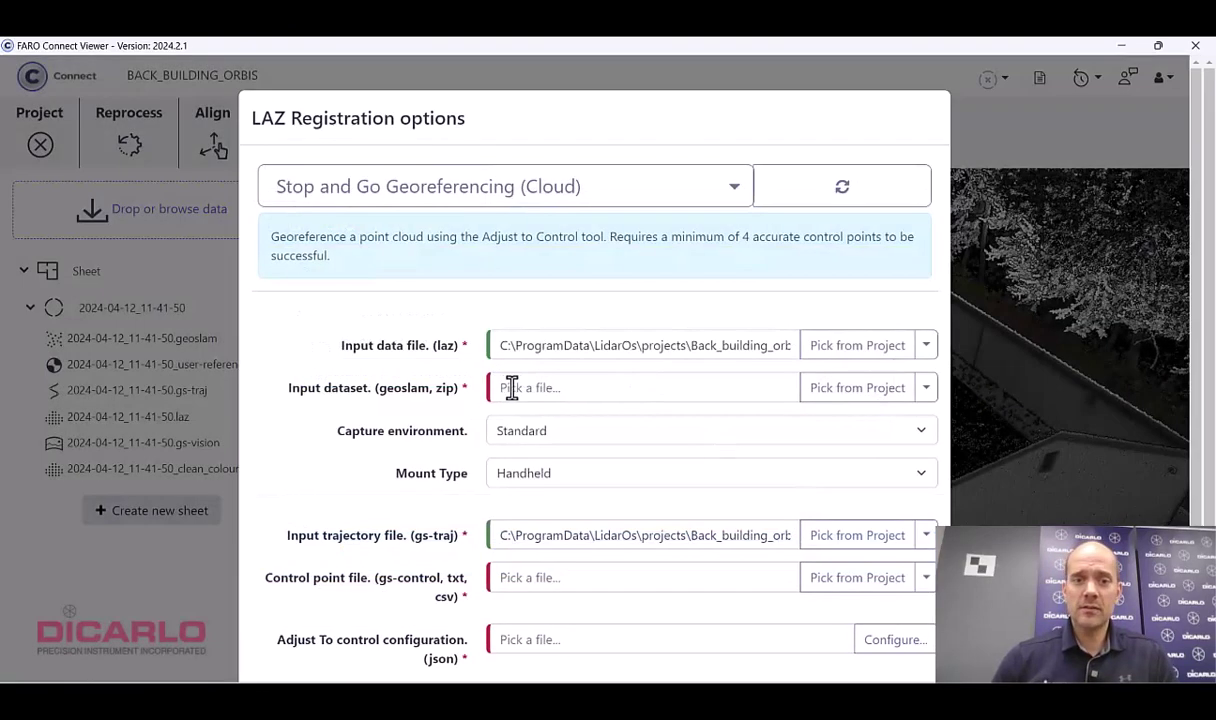
click(862, 396)
click(425, 390)
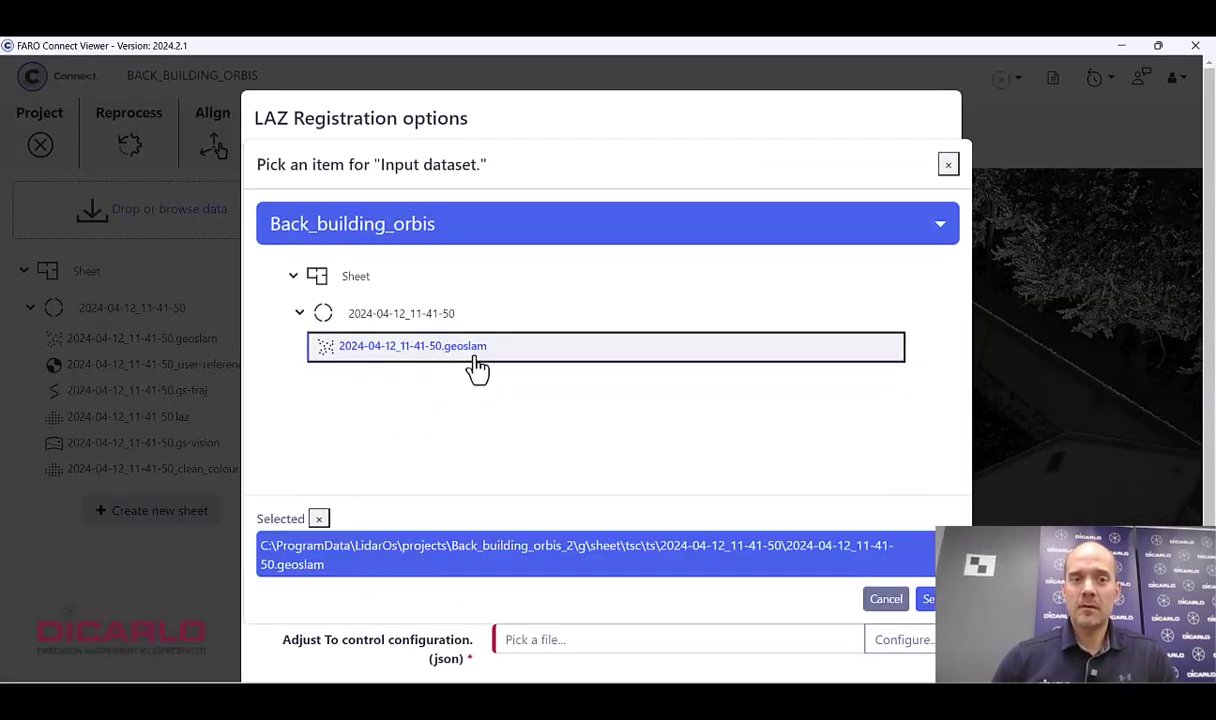
click(925, 599)
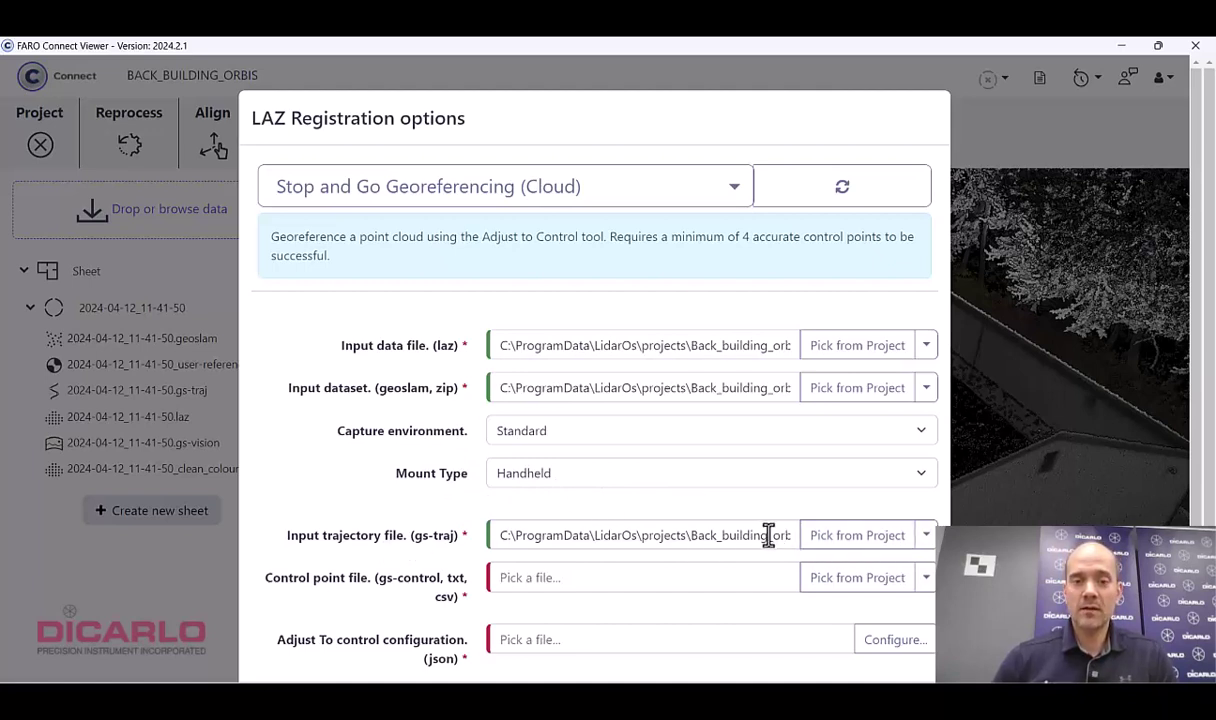
mouse_move(768, 535)
mouse_down()
mouse_move(817, 540)
mouse_move(752, 540)
mouse_up()
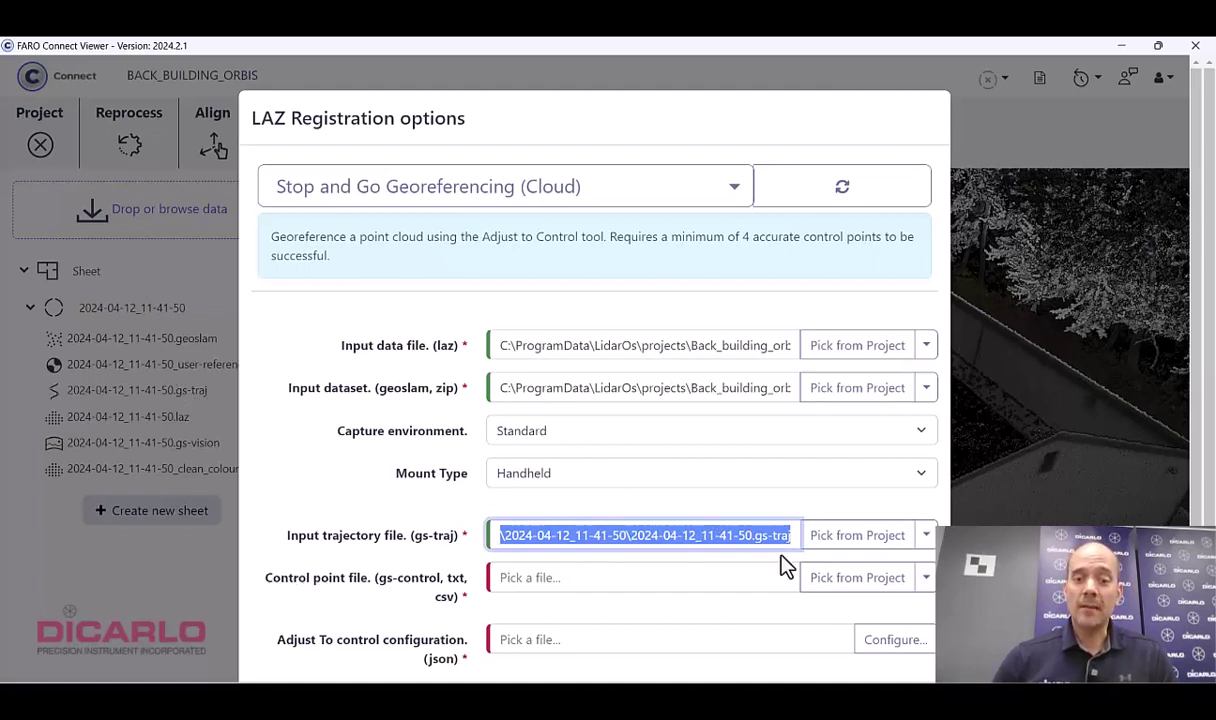
- Browse to the FARO Videos folder and open the no-description target locations text file
click(616, 577)
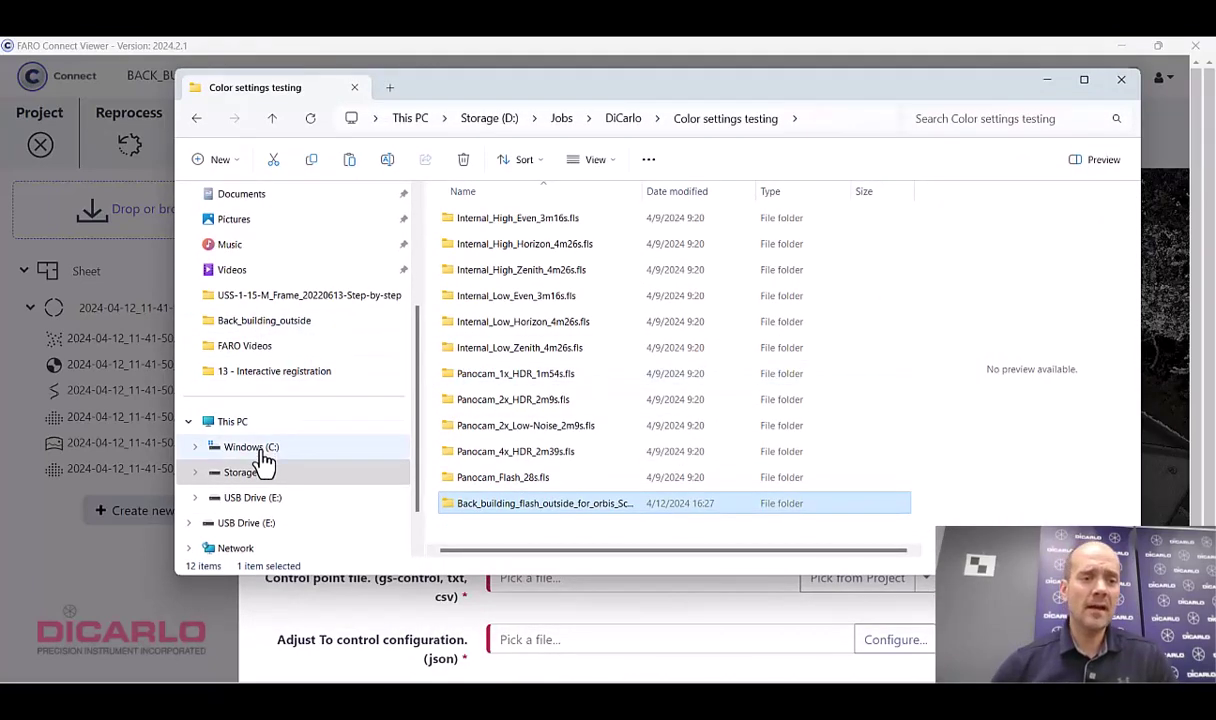
click(258, 448)
scroll(530, 487, down, 2)
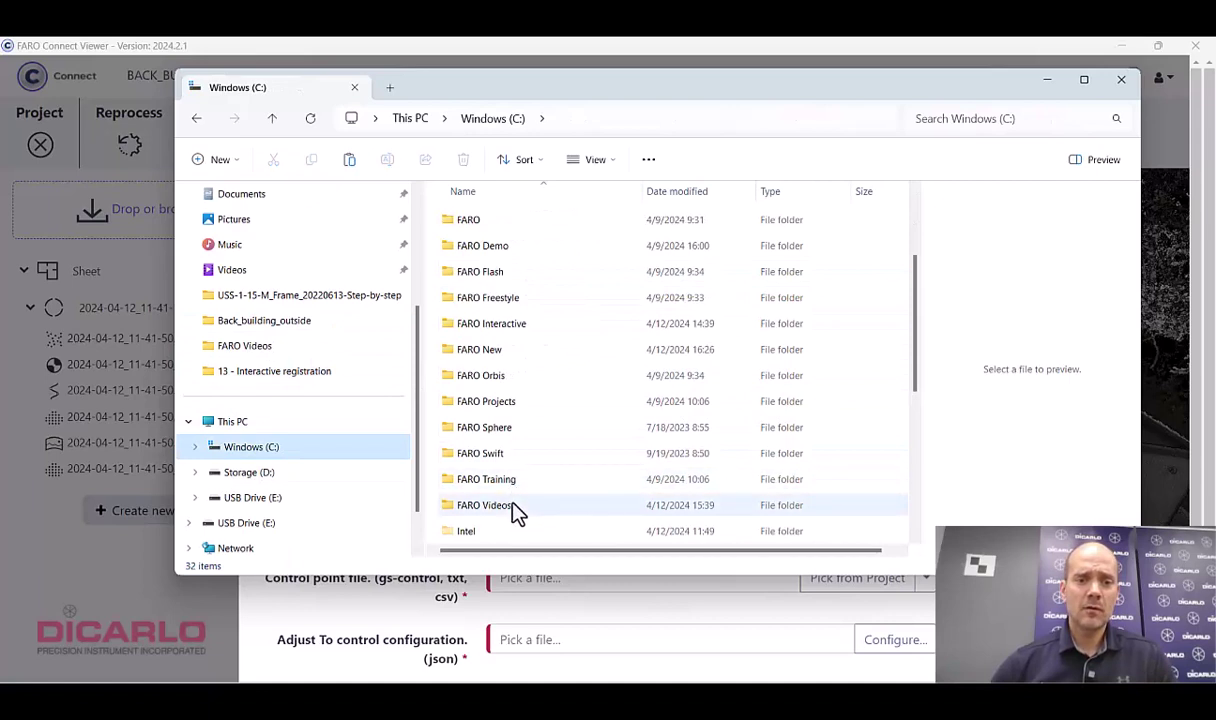
double_click(515, 505)
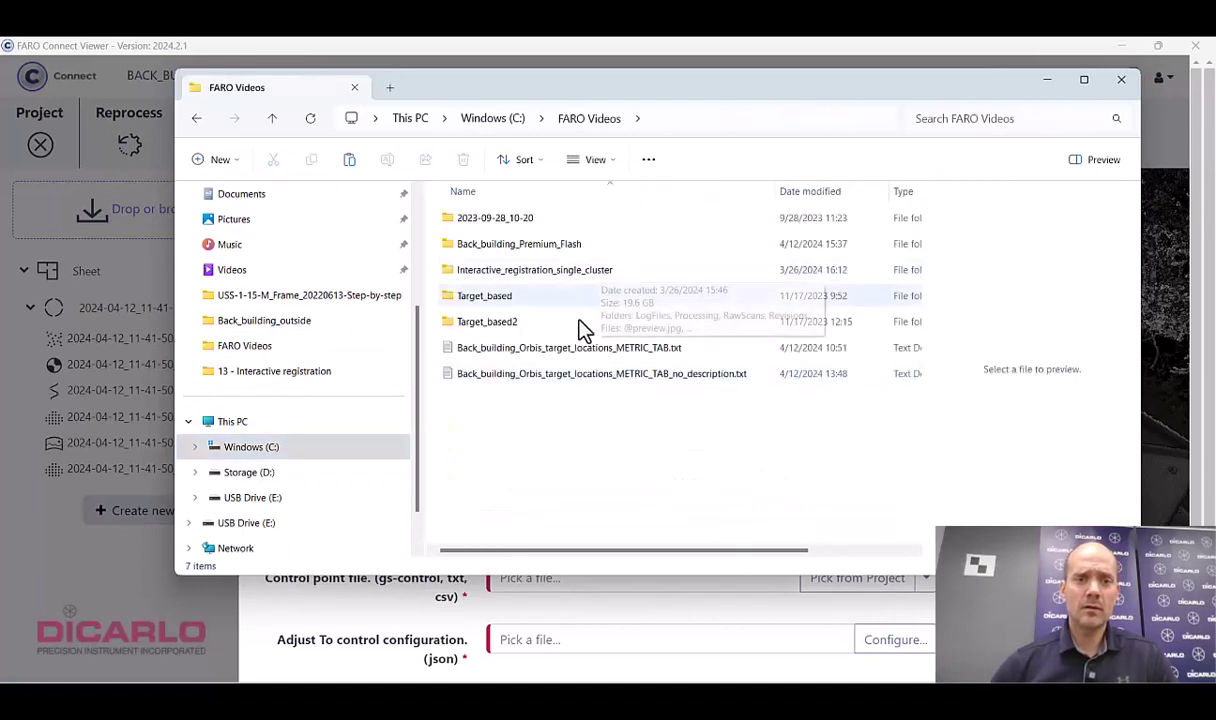
click(638, 380)
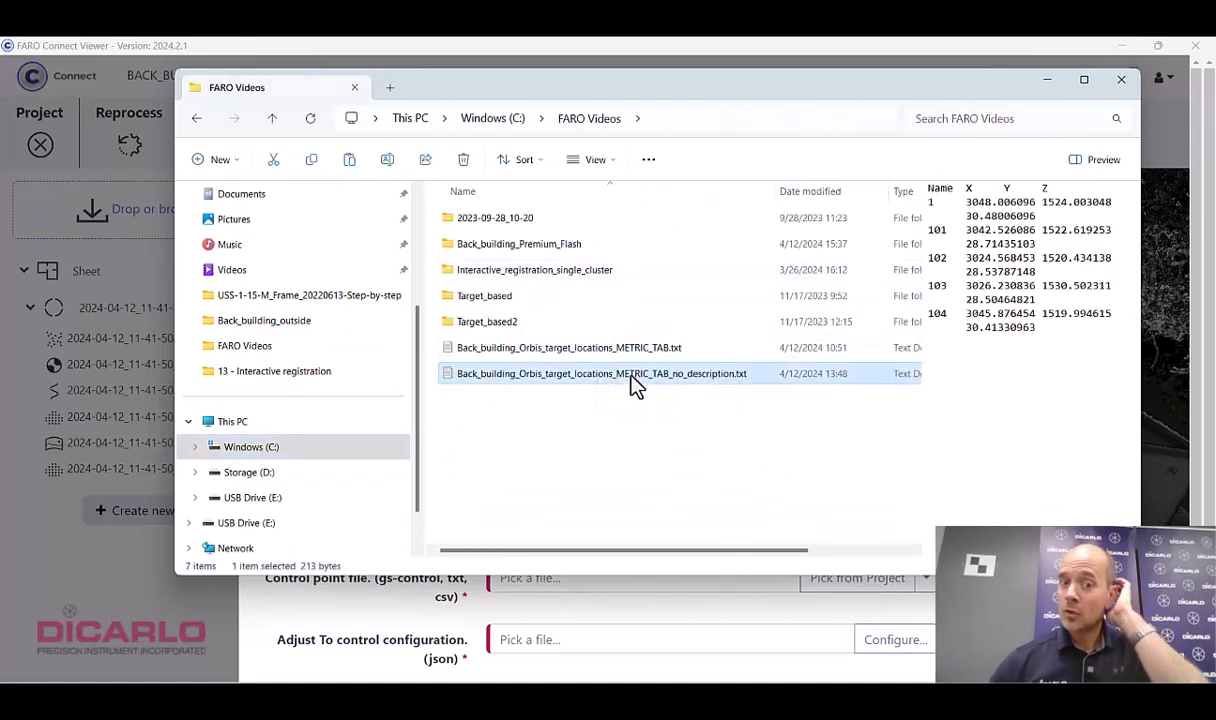
double_click(519, 375)
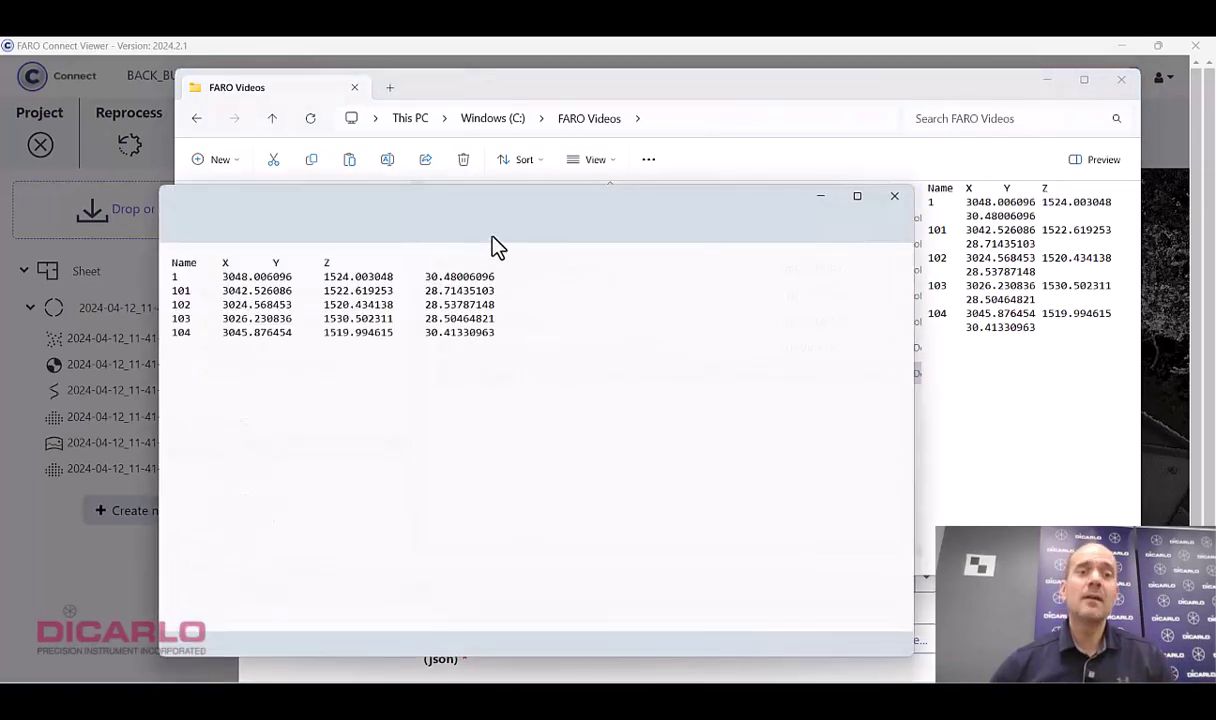
- Review the Name X Y Z header and the first control point row, then close Notepad
drag(173, 263, 197, 276)
click(189, 266)
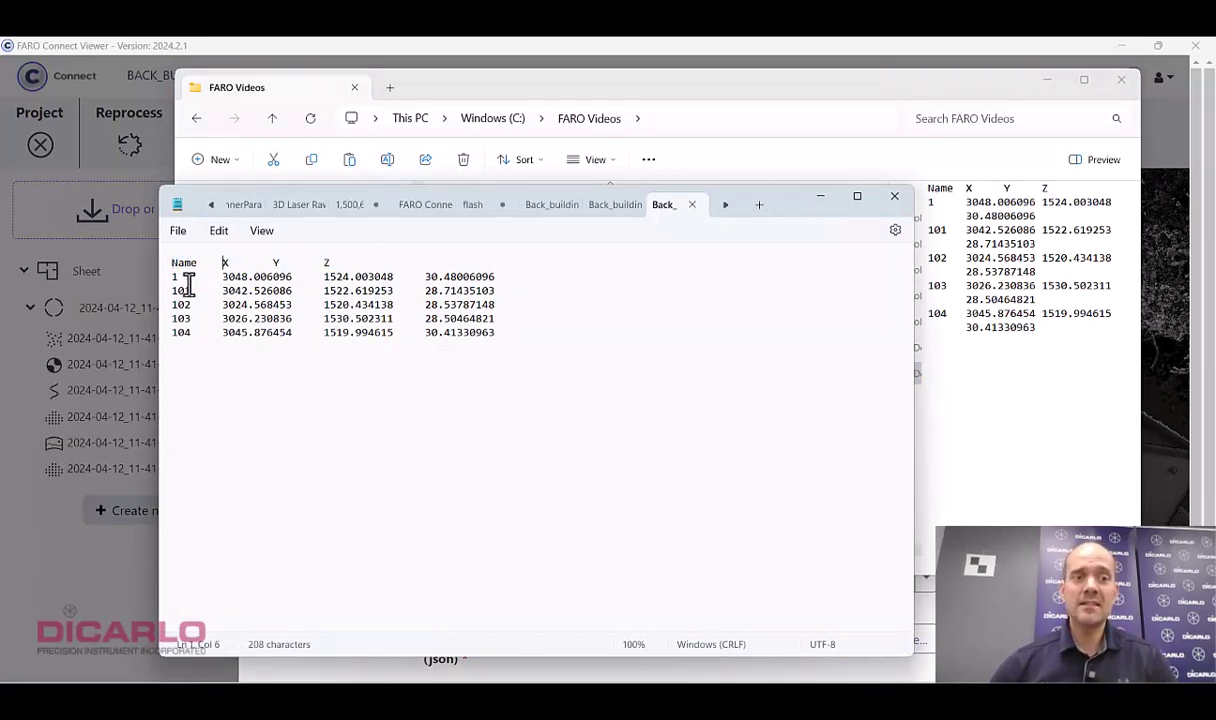
drag(172, 278, 185, 280)
click(229, 276)
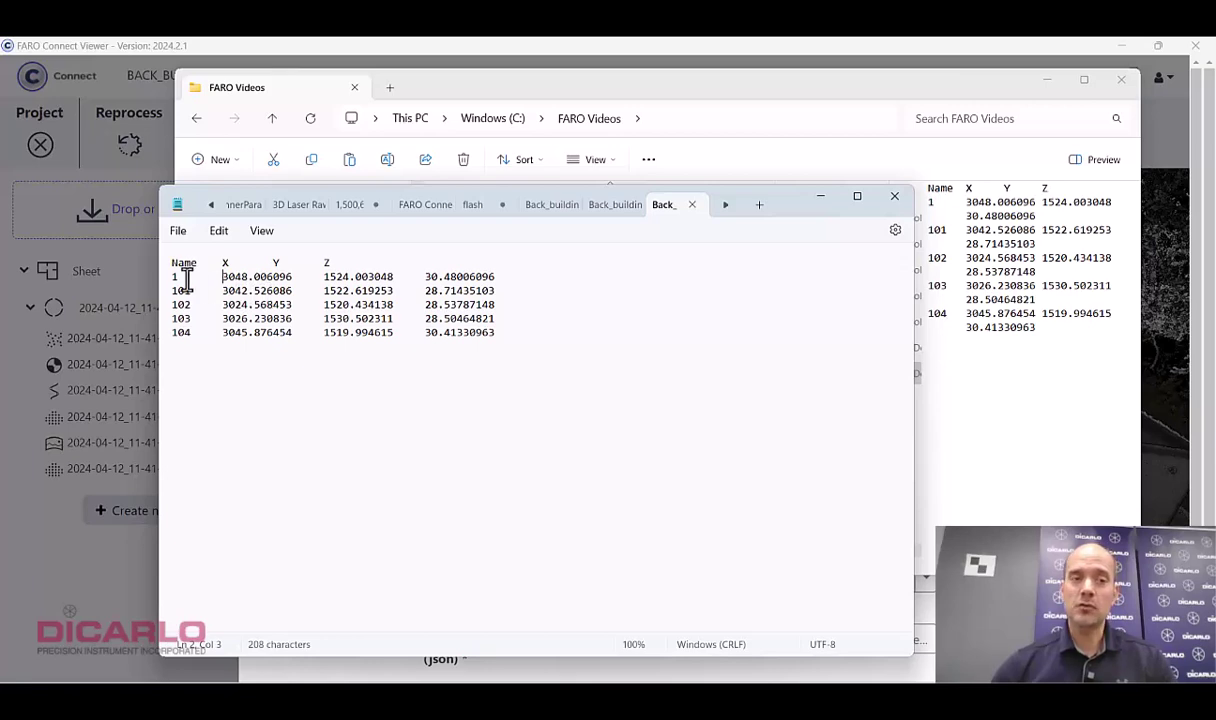
click(894, 198)
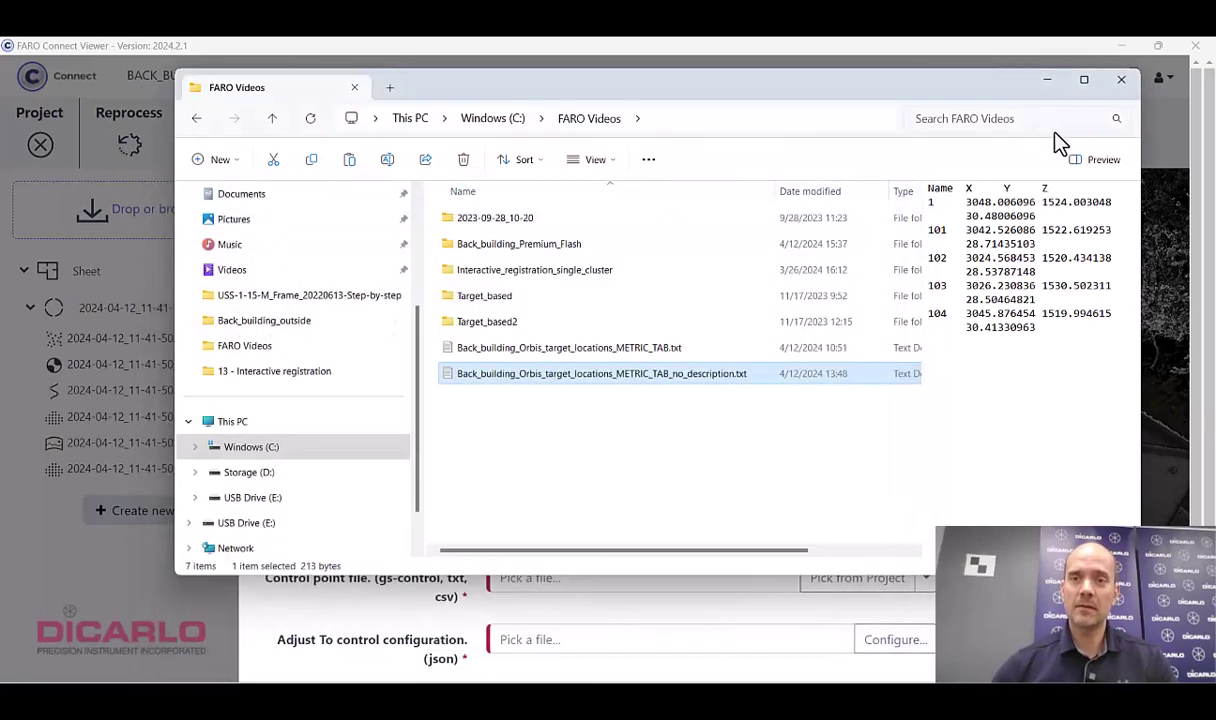
- Close the FARO Videos window and set a target locations text file as the control point file
click(1118, 82)
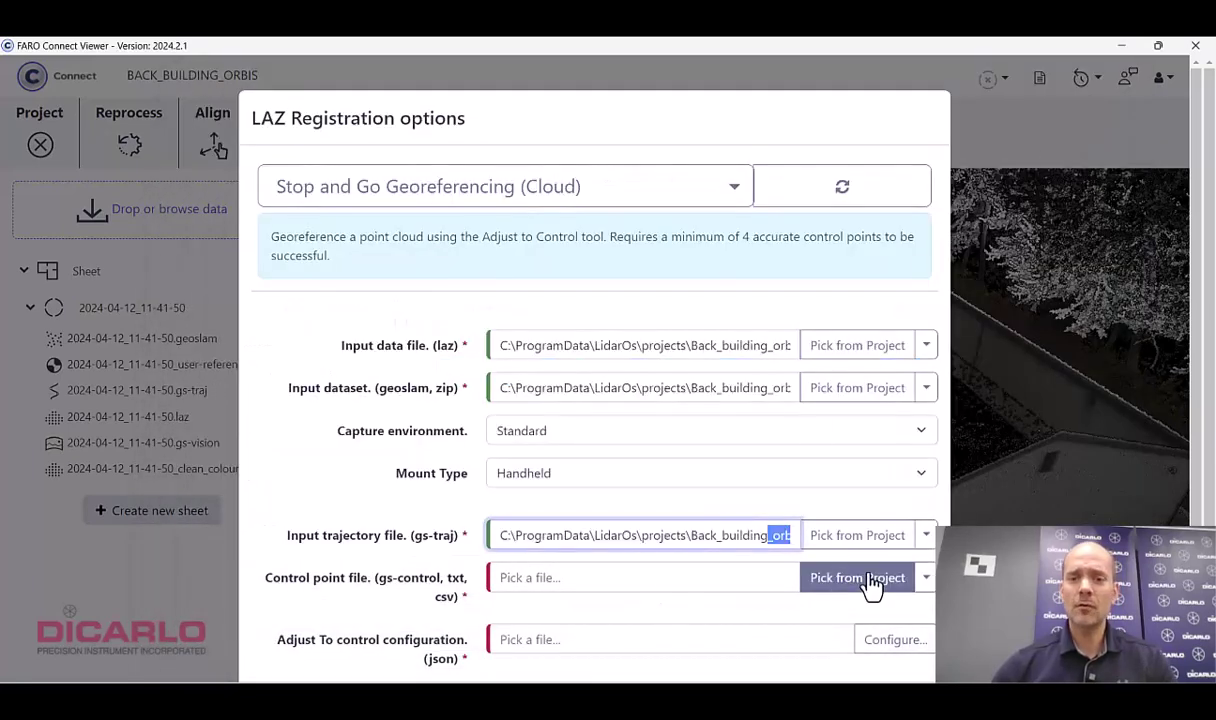
click(835, 582)
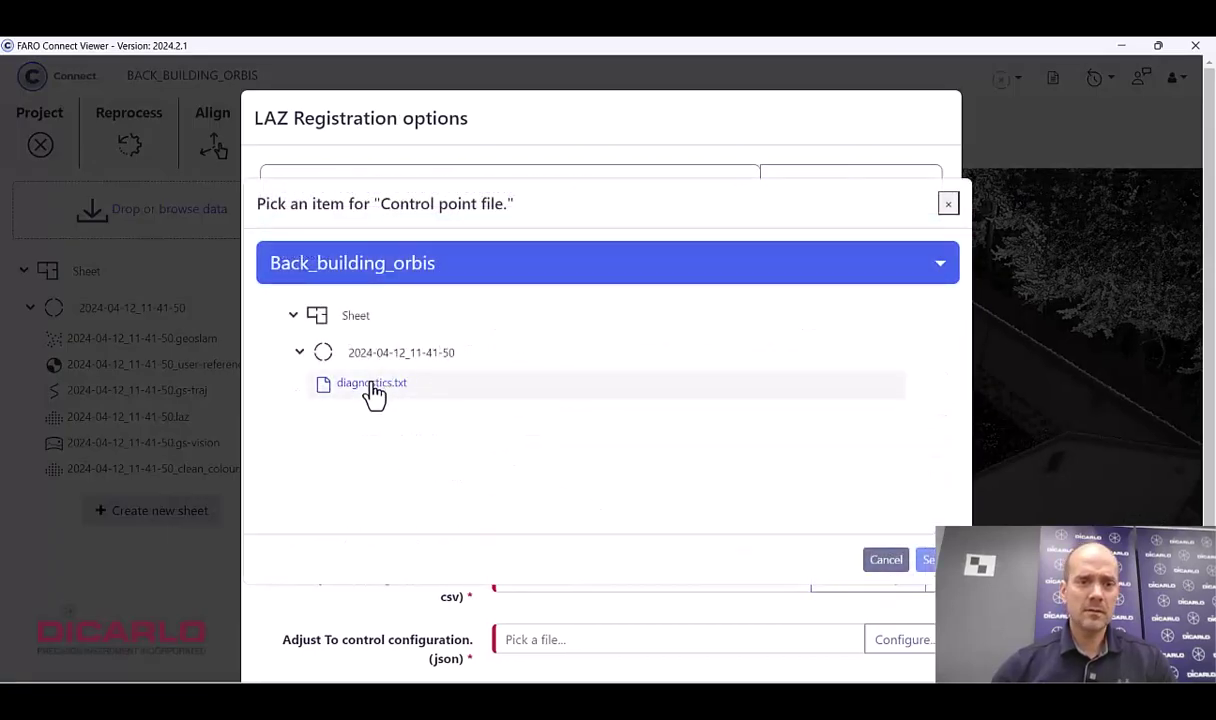
click(889, 561)
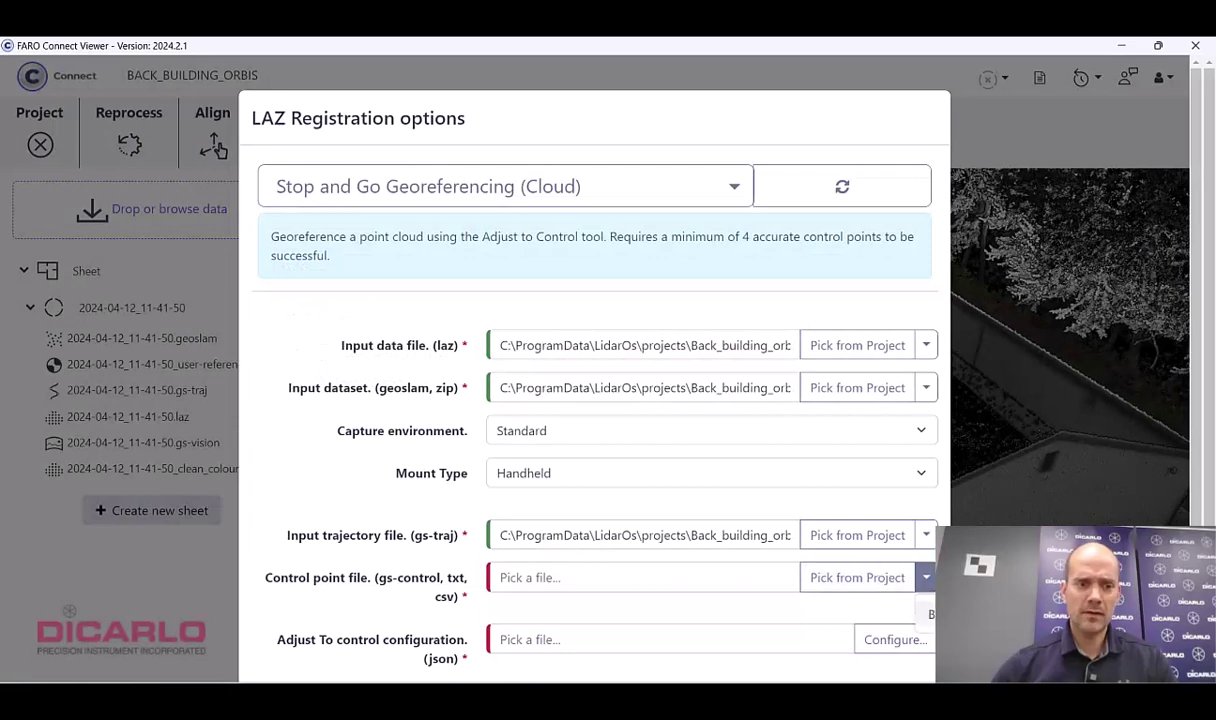
click(935, 614)
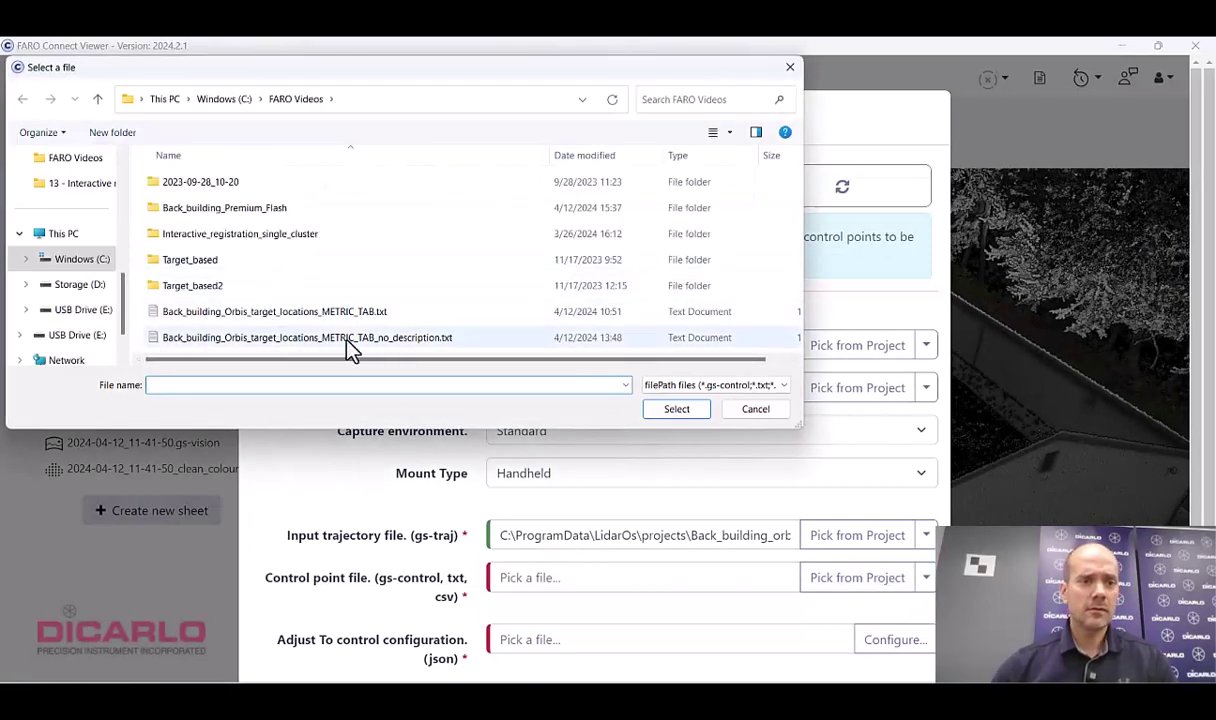
click(362, 340)
click(678, 409)
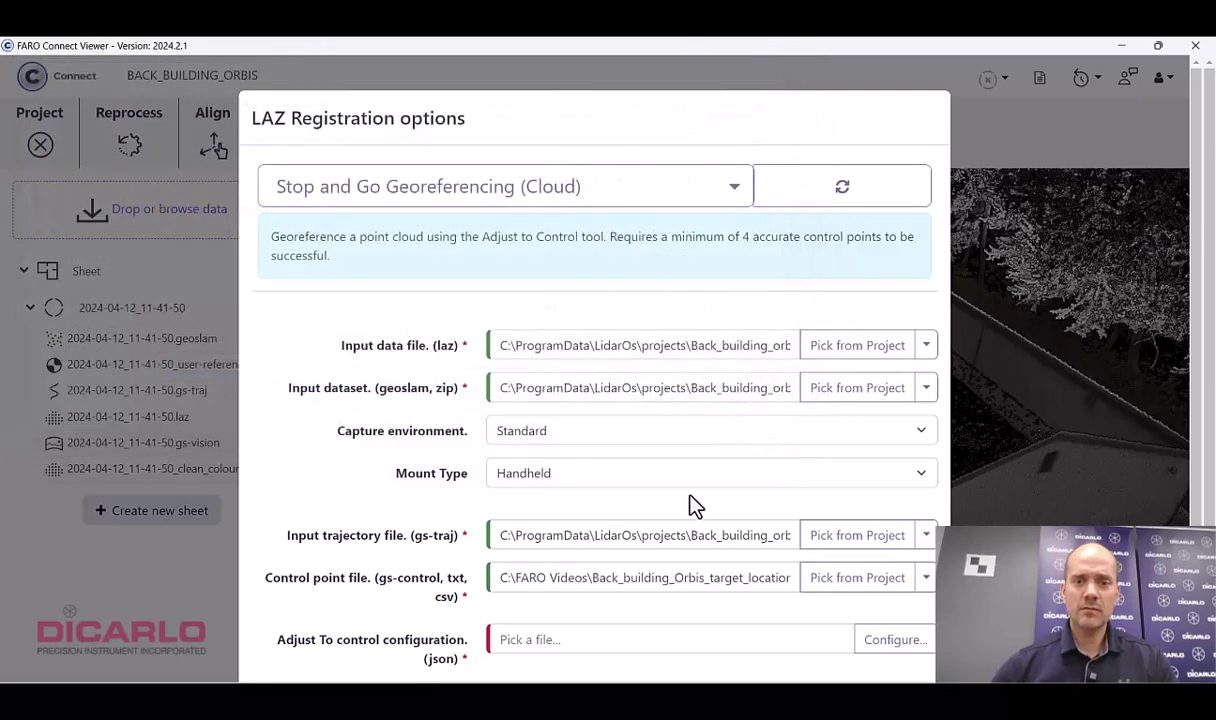
scroll(600, 494, down, 2)
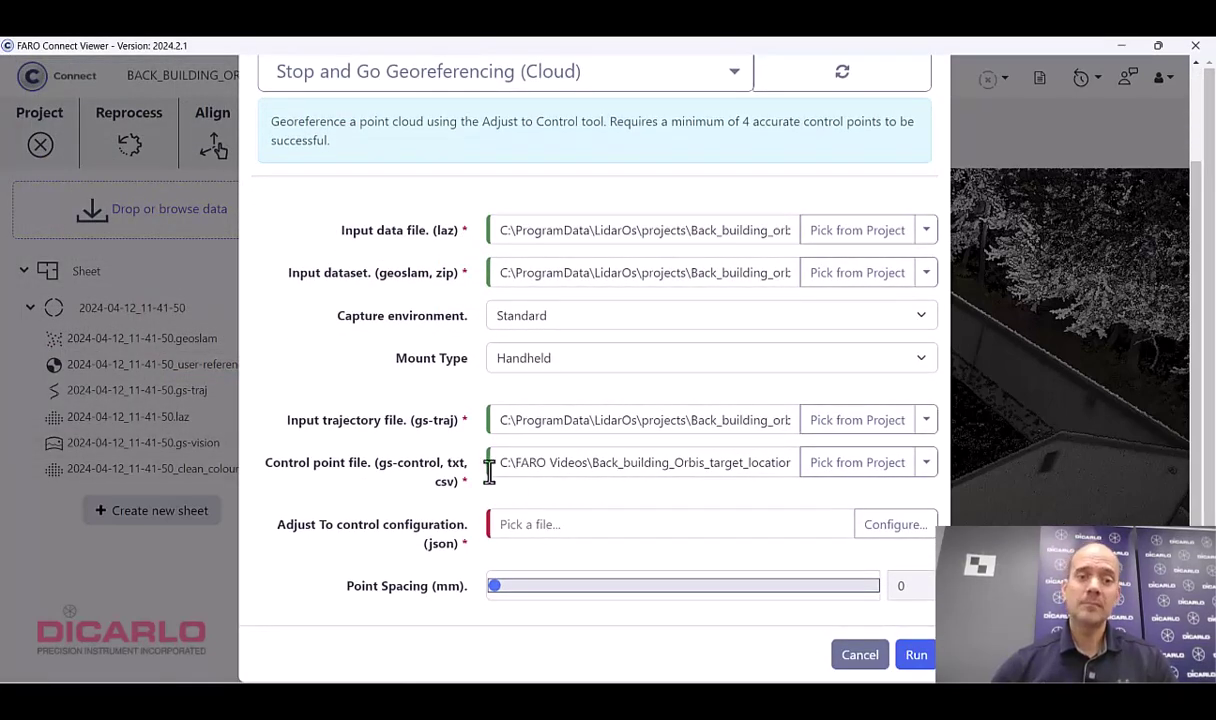
- Switch the control point file to the METRIC_TAB target locations file
click(926, 466)
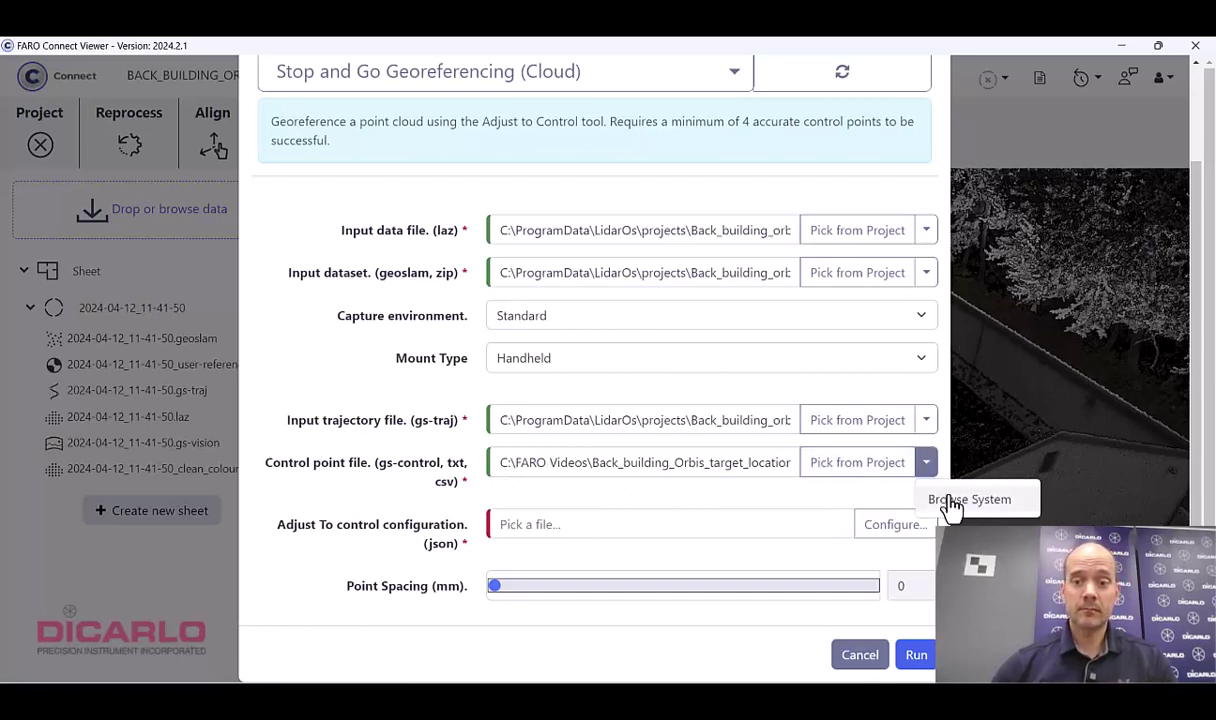
click(951, 500)
click(293, 311)
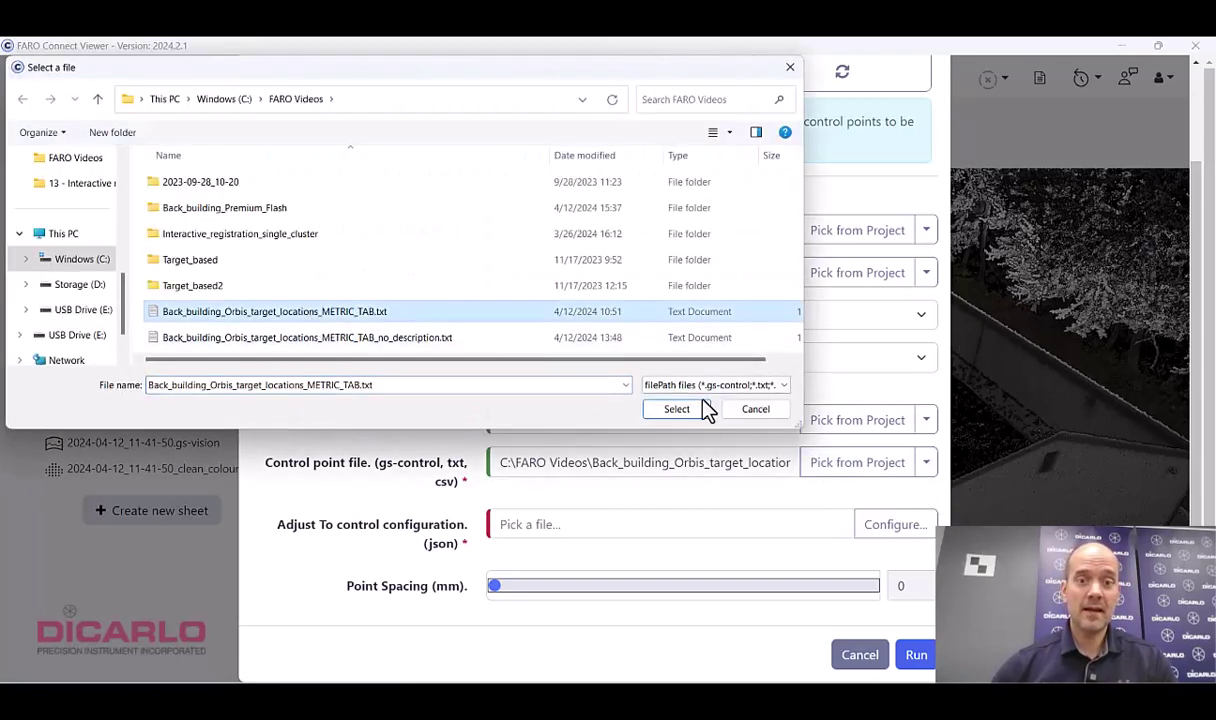
click(674, 410)
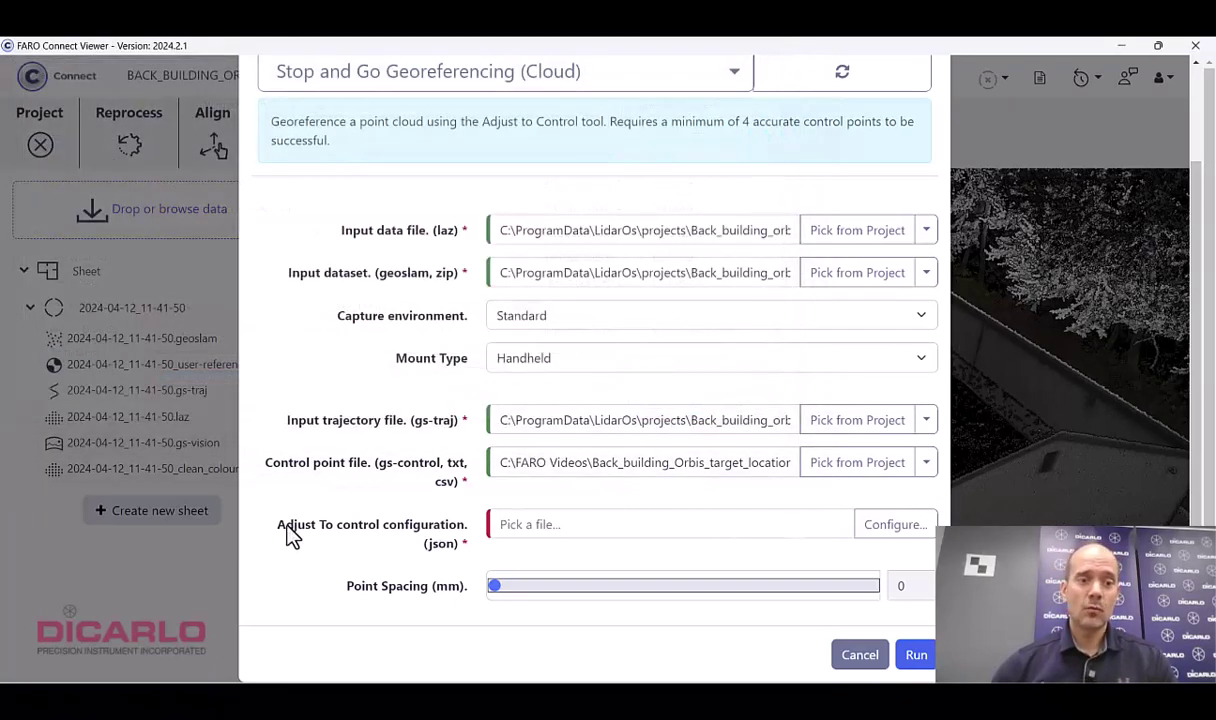
- Set the control file to Back_building_Orbis_target_locations_METRIC_TAB_no_description.txt instead
click(890, 536)
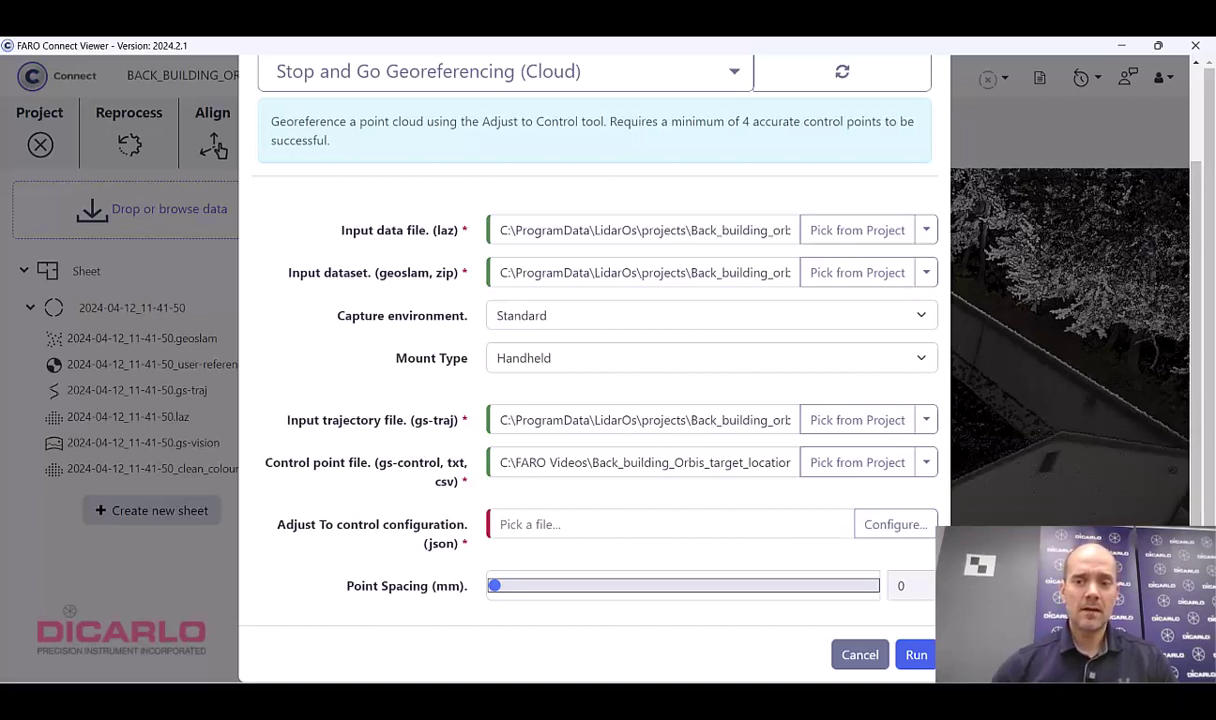
click(926, 464)
click(941, 499)
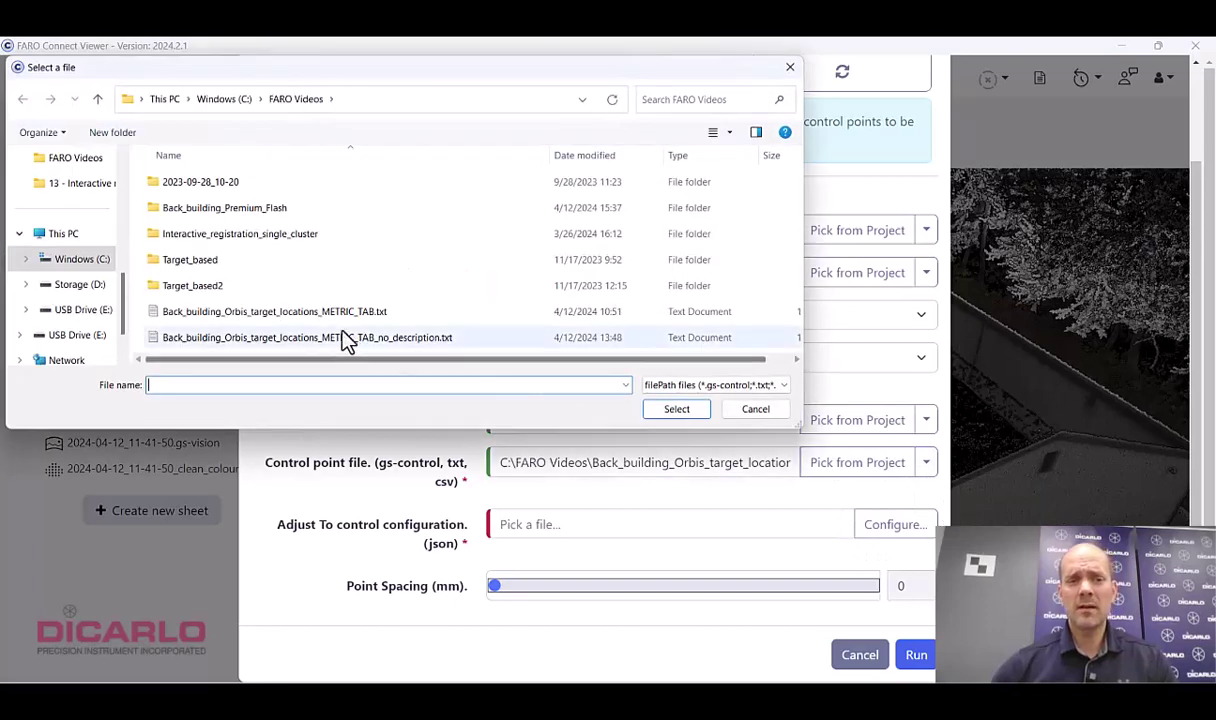
click(366, 340)
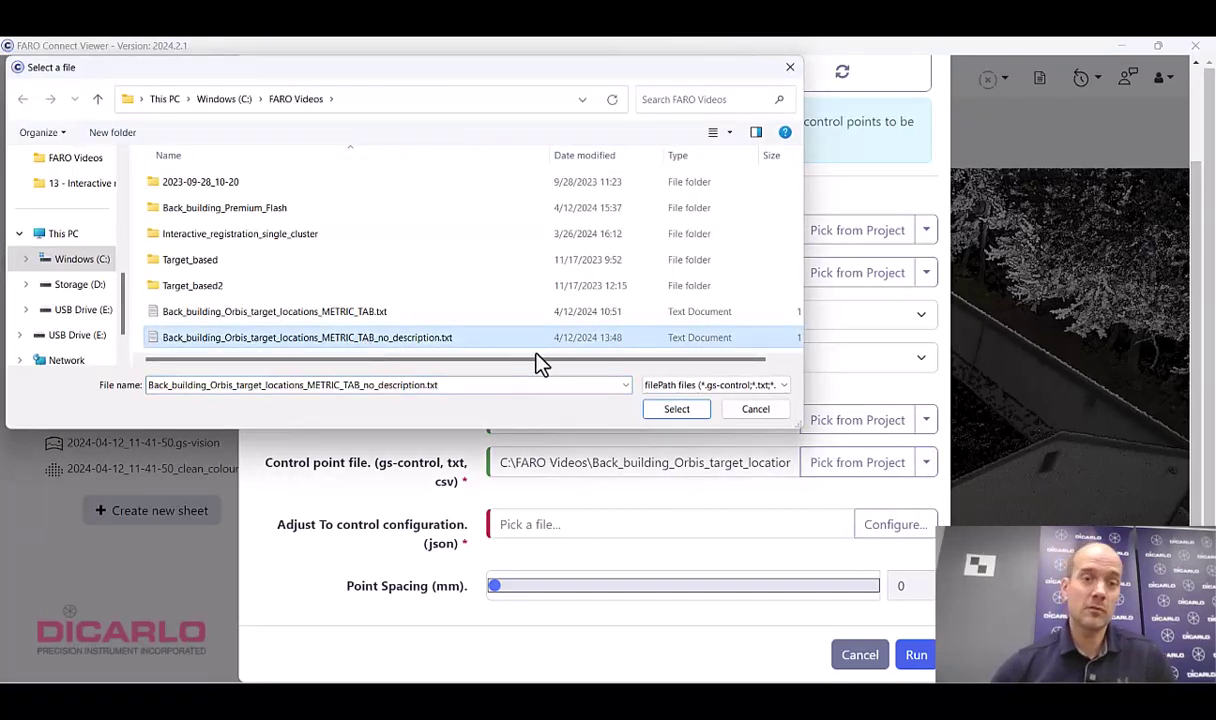
click(674, 408)
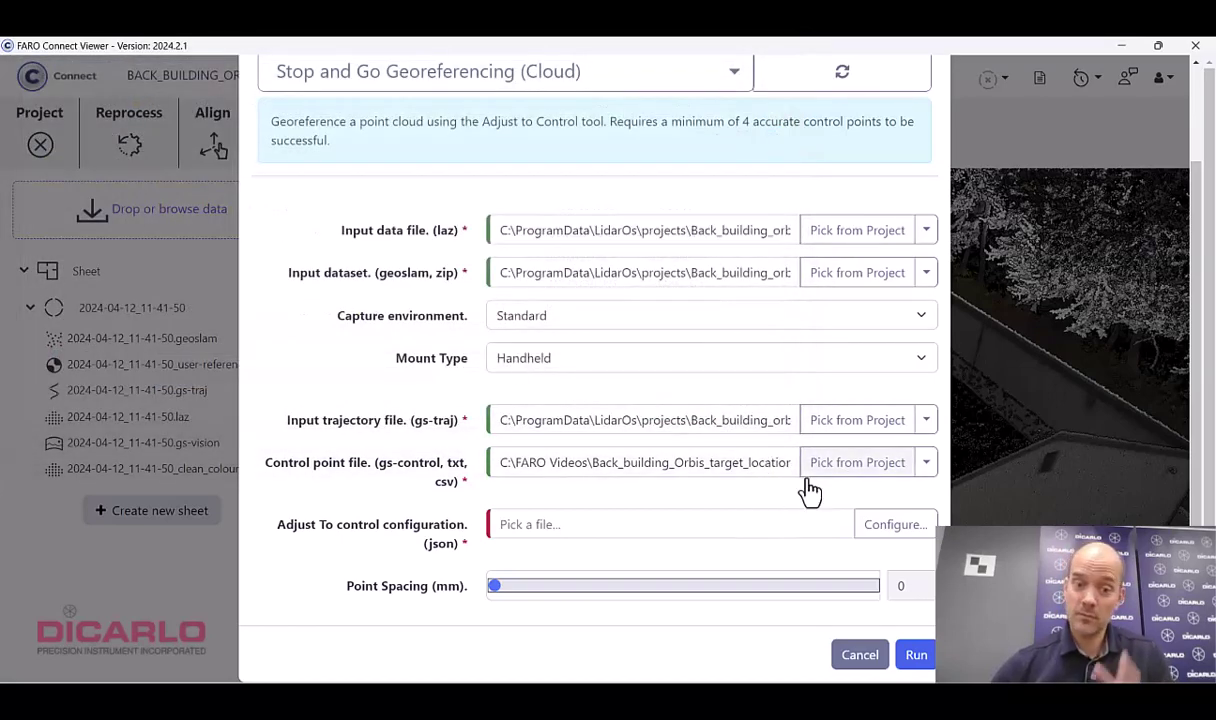
- Open the adjust-to-control configuration and read the trajectory, revealing four static stops
click(866, 536)
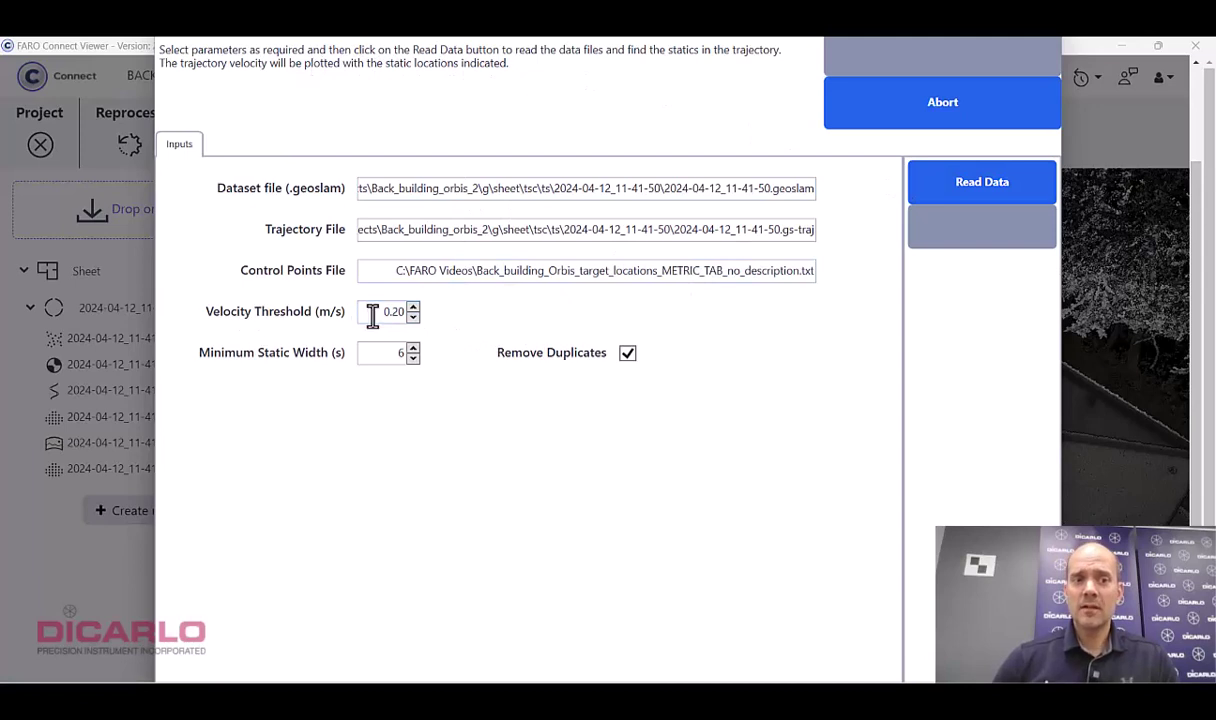
click(962, 192)
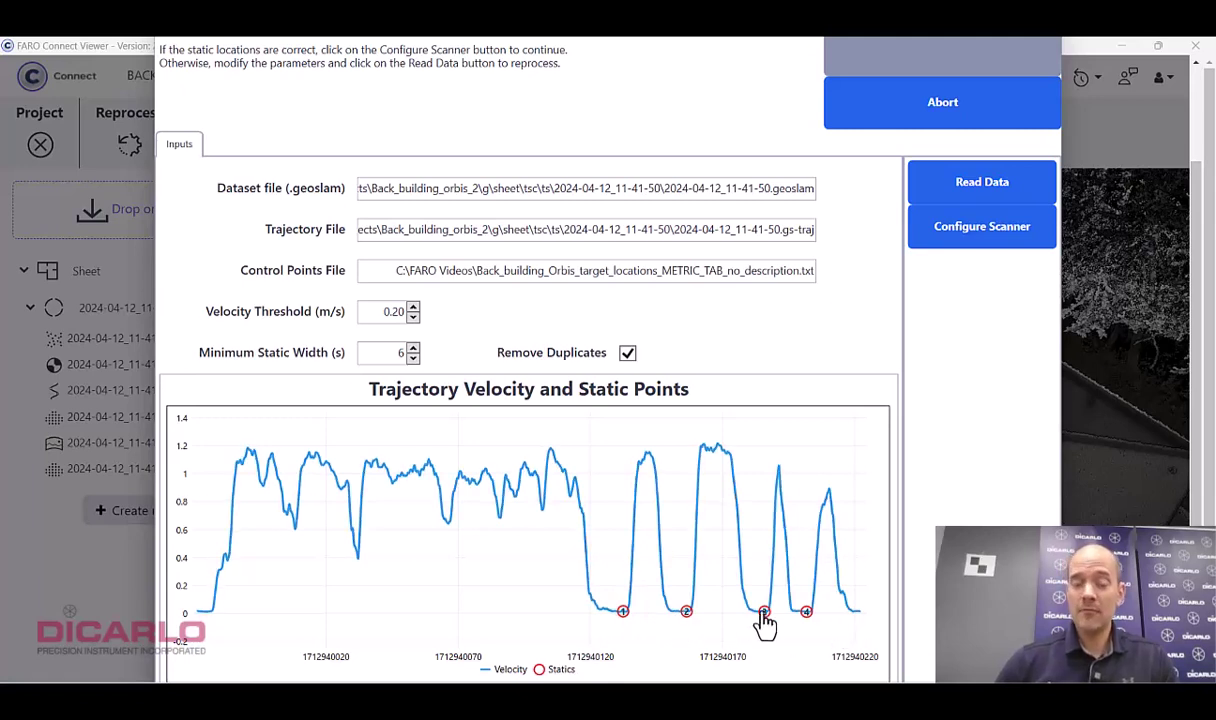
- Keep scanner type Orbis with Handheld mount, then move on to point matching
click(983, 236)
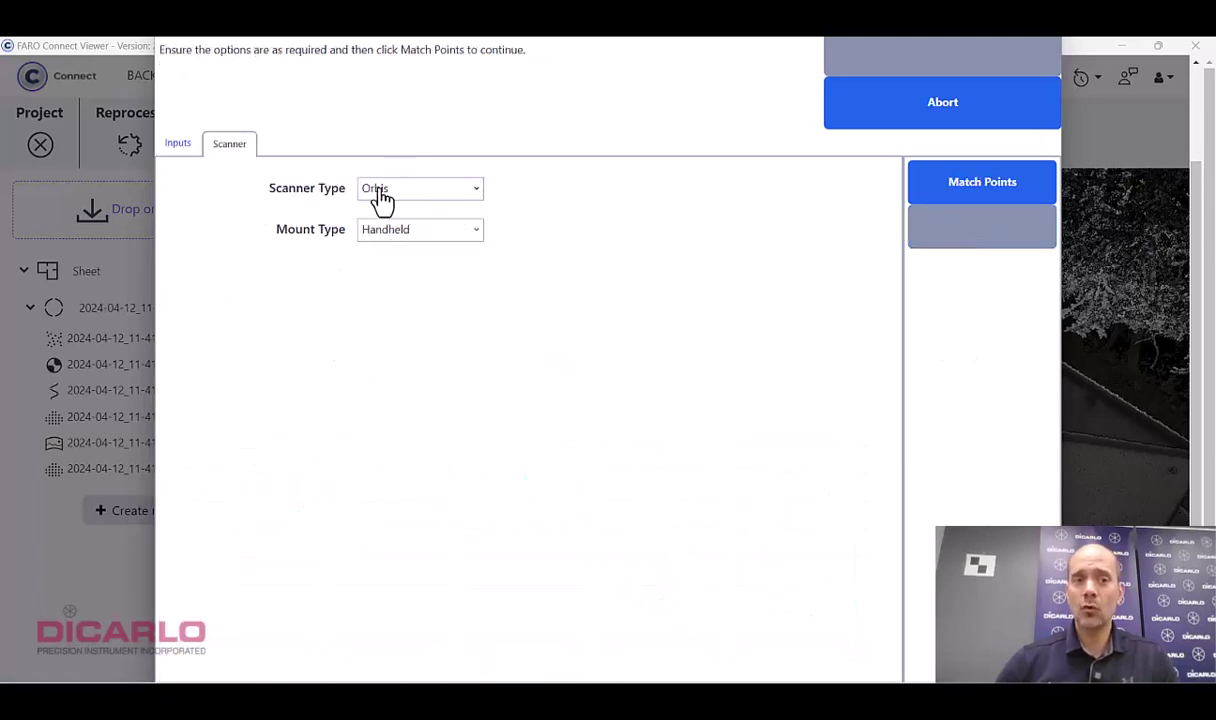
click(466, 244)
click(468, 248)
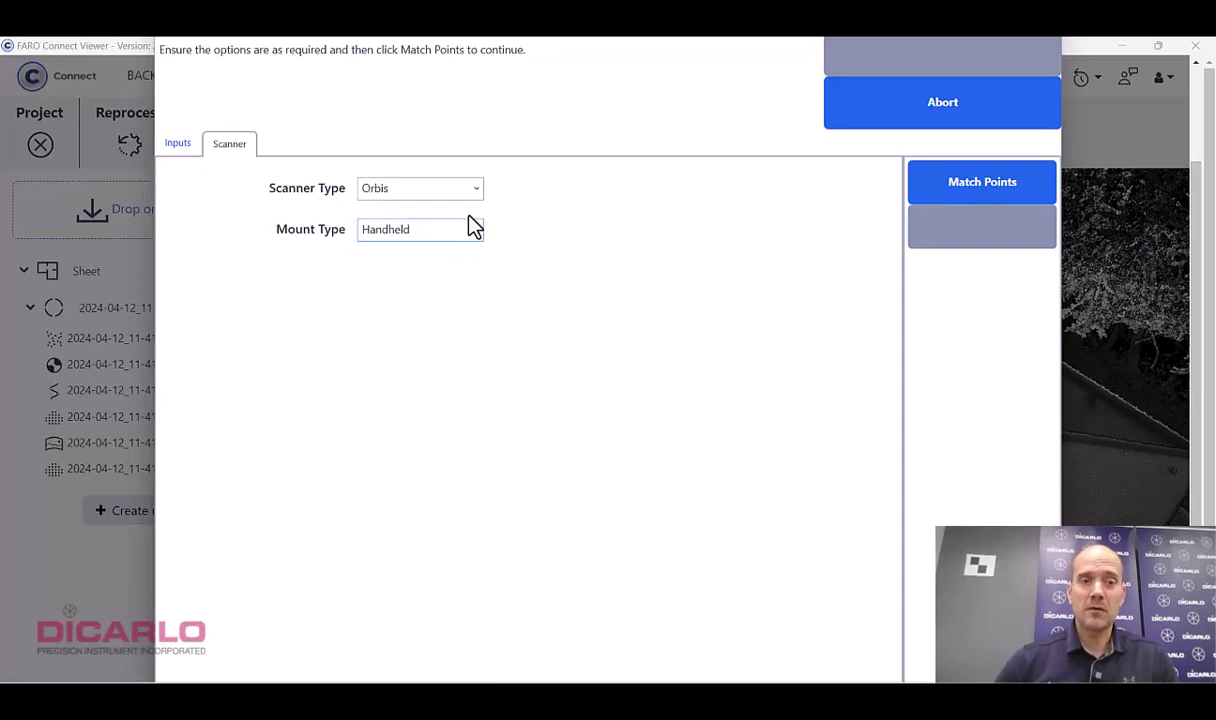
click(468, 197)
click(436, 224)
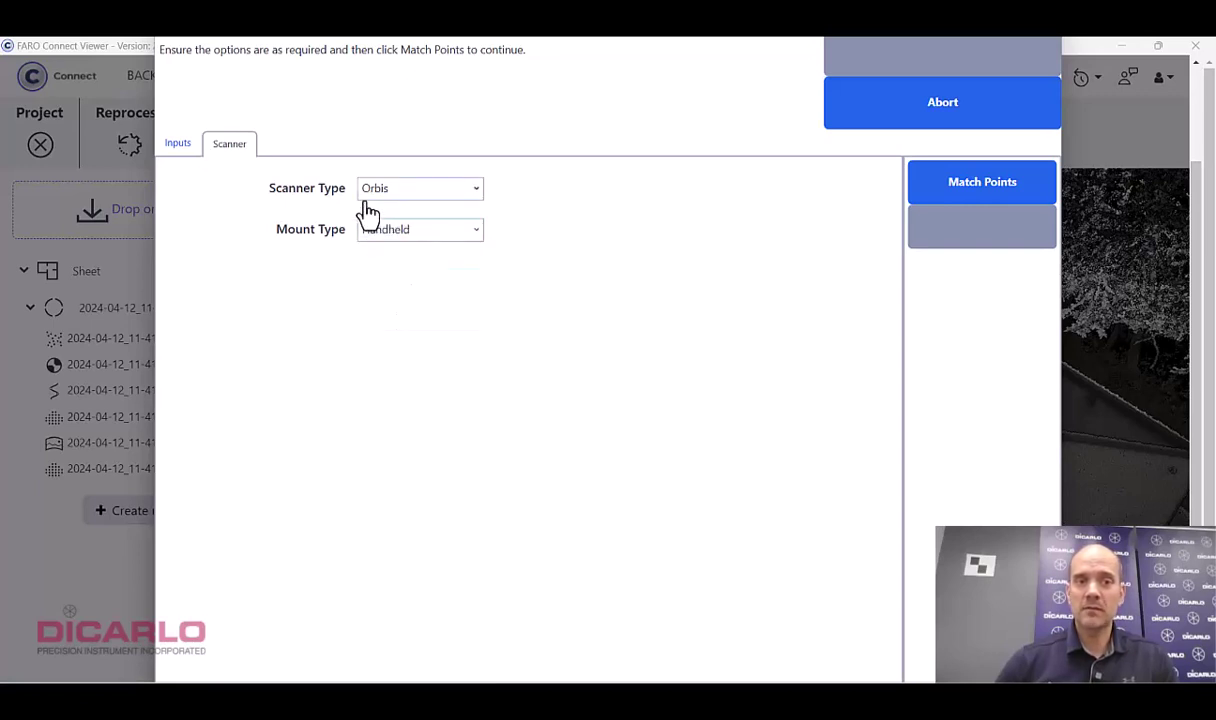
click(984, 195)
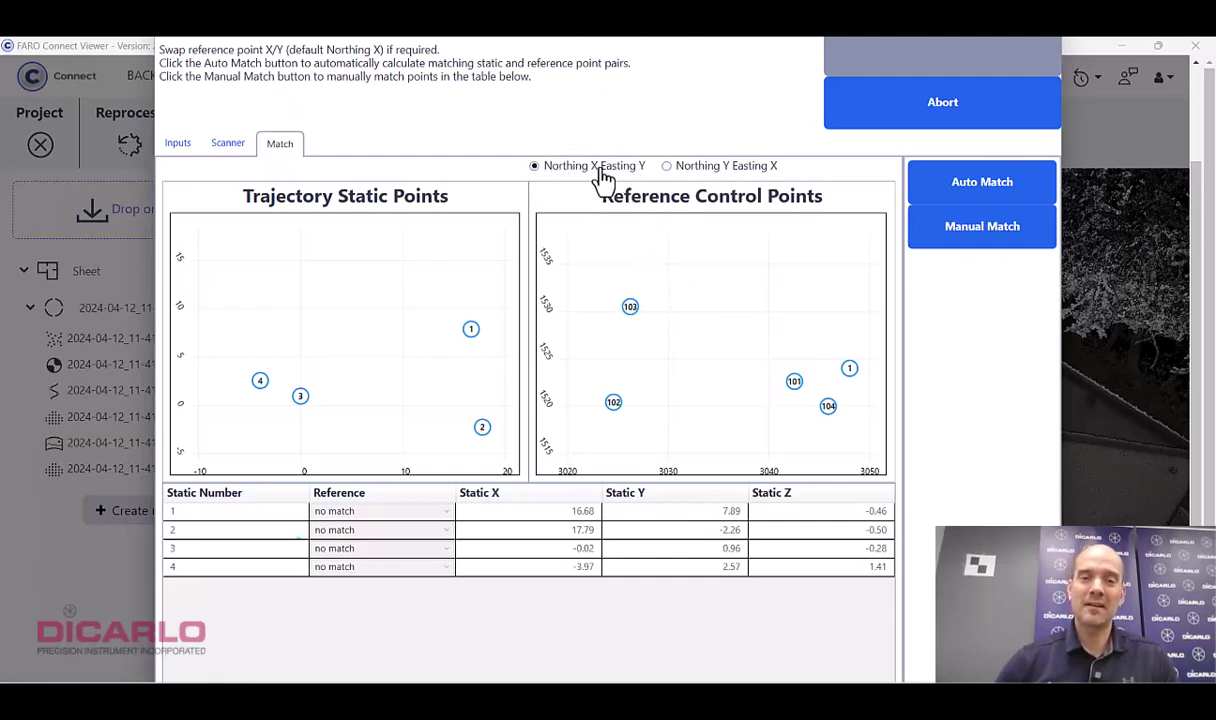
- Auto-match the four static stops to control points 102, 103, 101 and 104
click(963, 198)
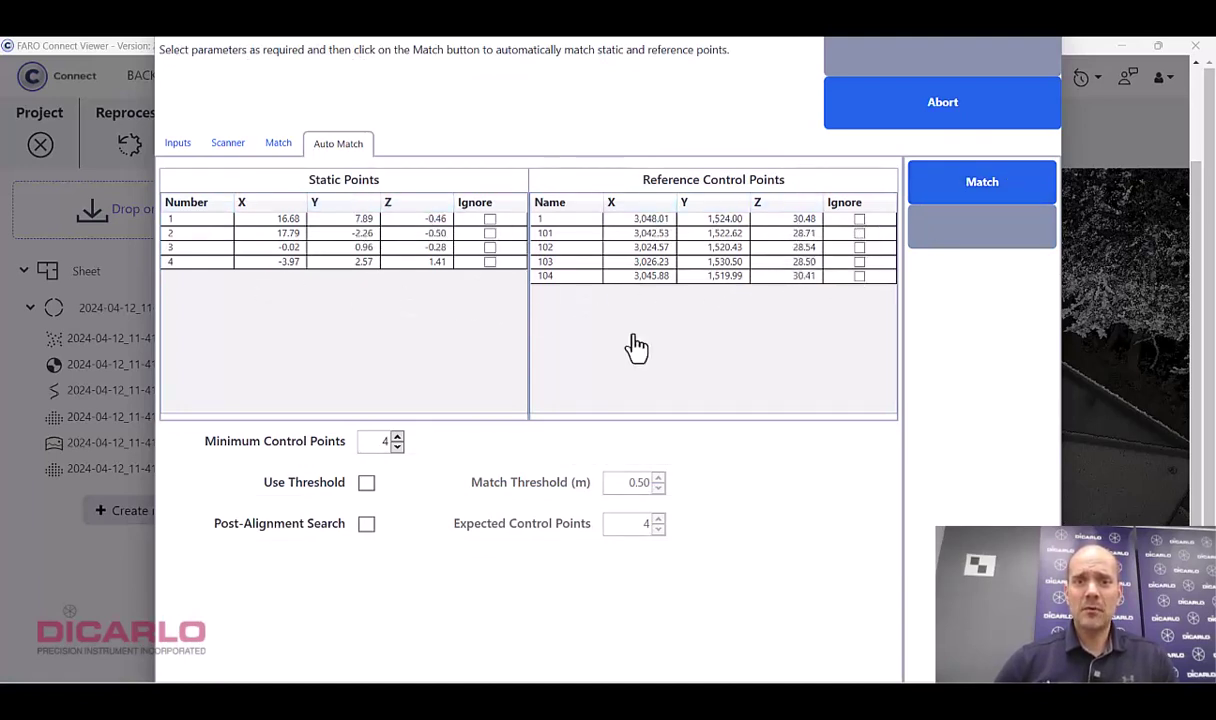
click(940, 197)
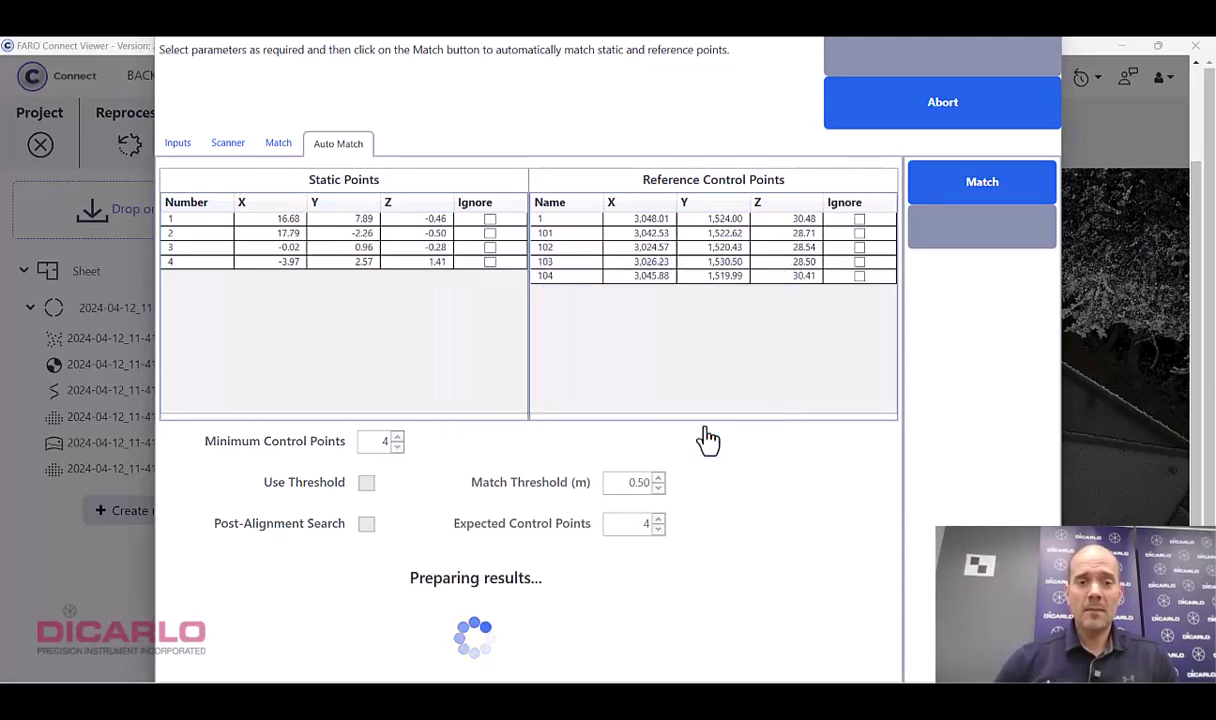
click(708, 430)
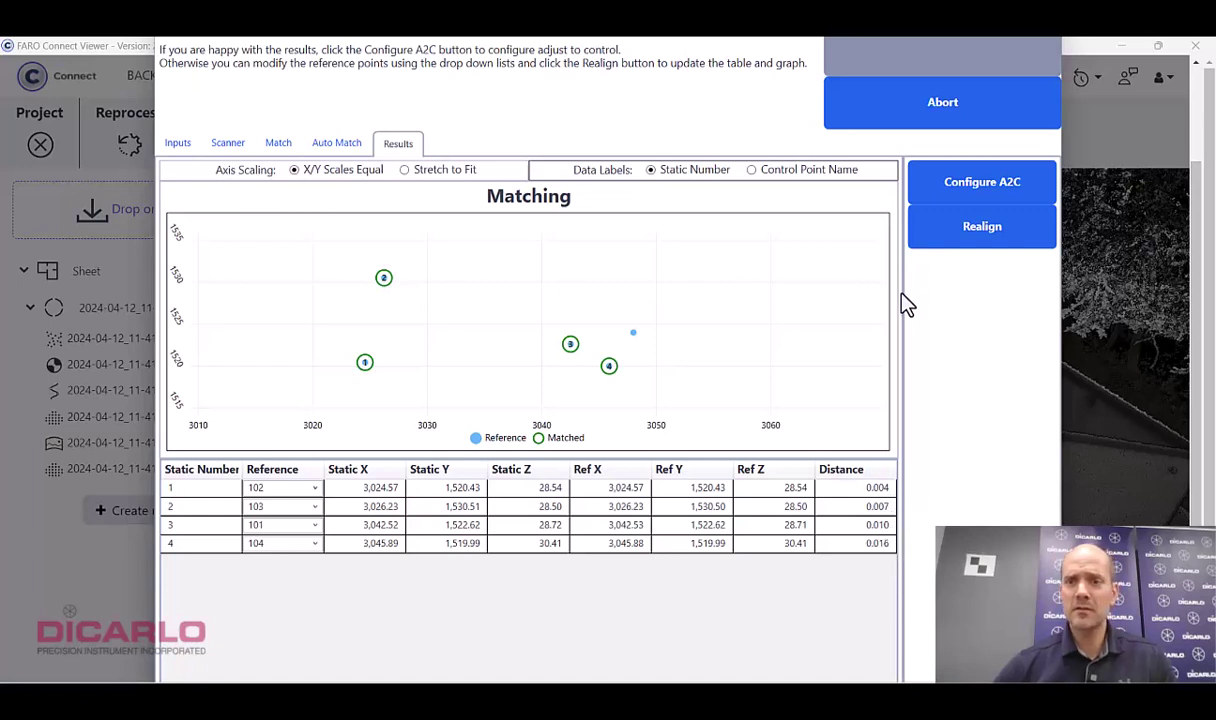
- Keep Rigid transformation, accept the A2C configuration and run the georeferencing job
click(959, 192)
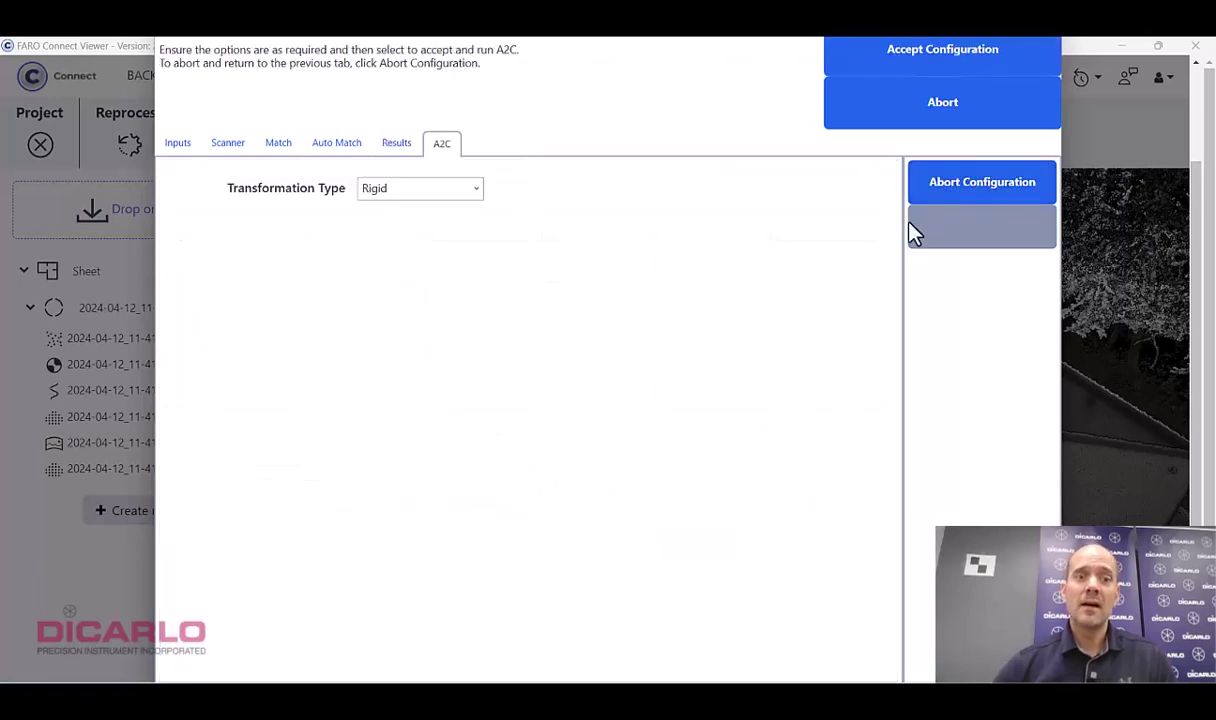
click(479, 197)
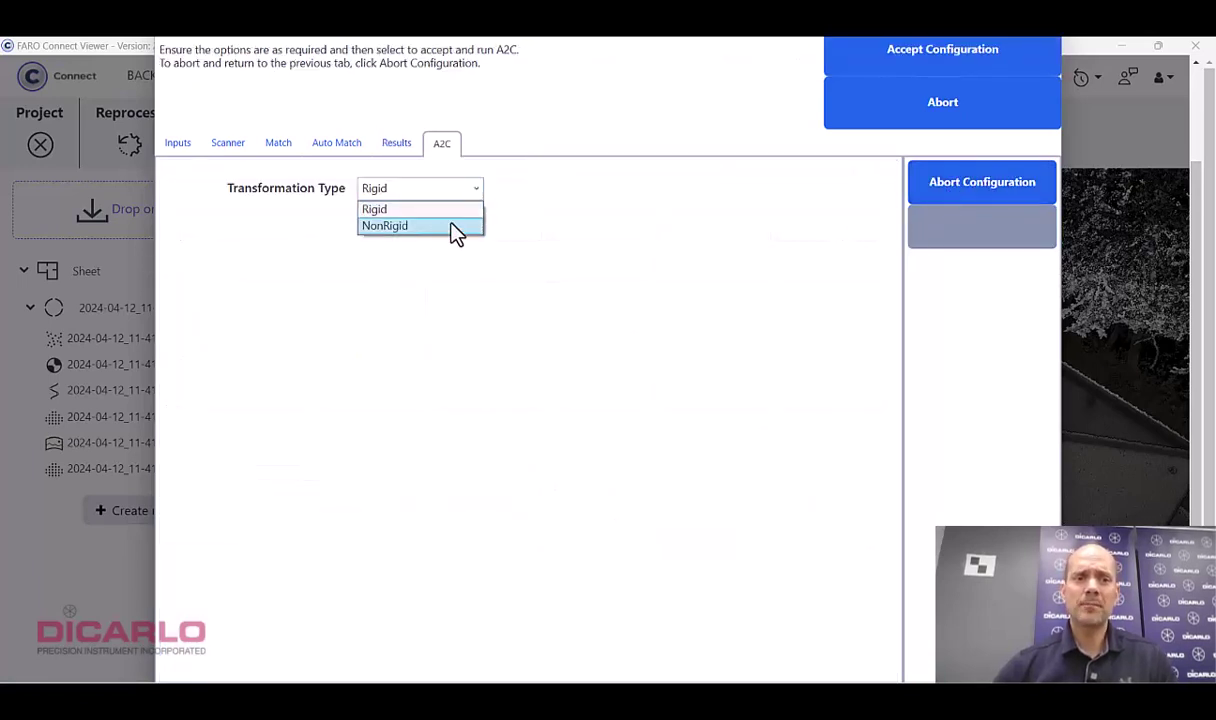
click(410, 205)
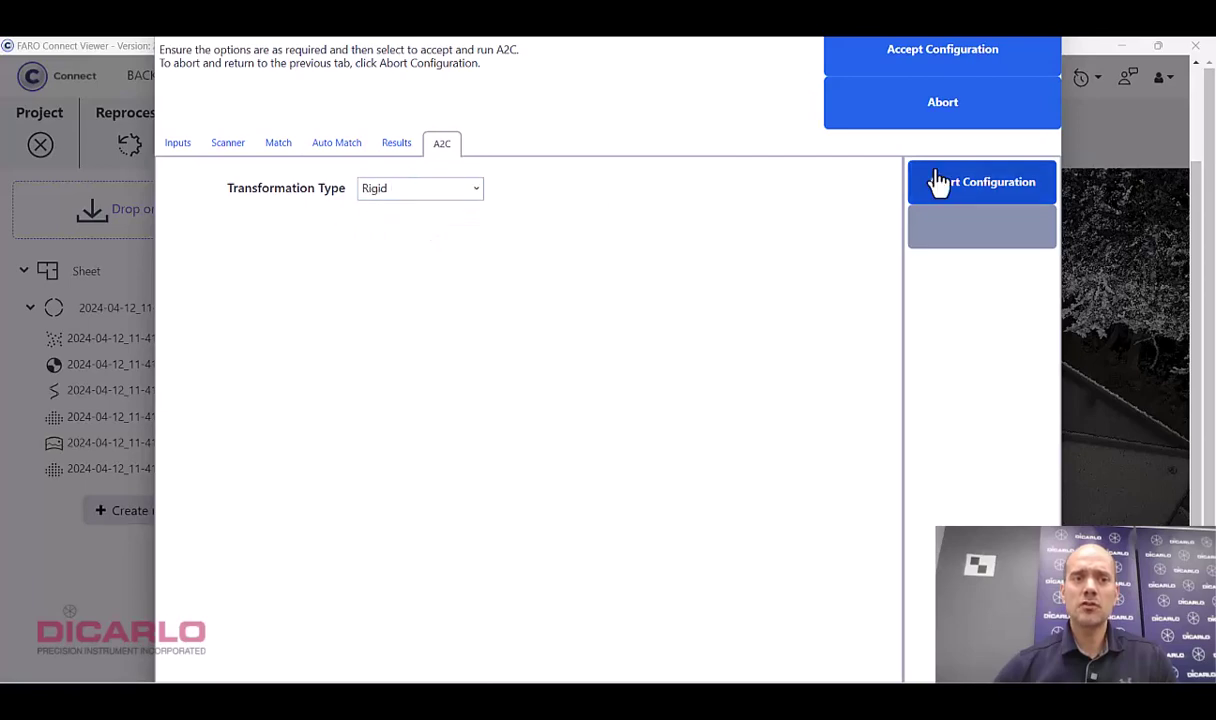
click(937, 64)
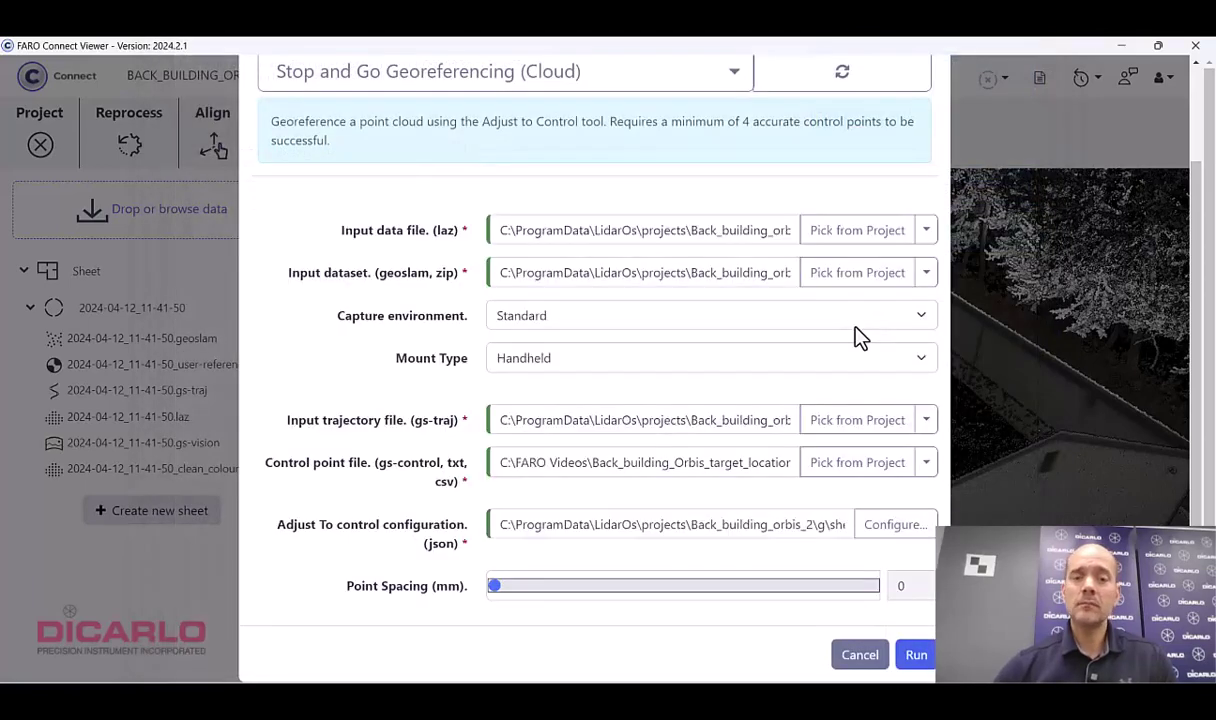
click(916, 656)
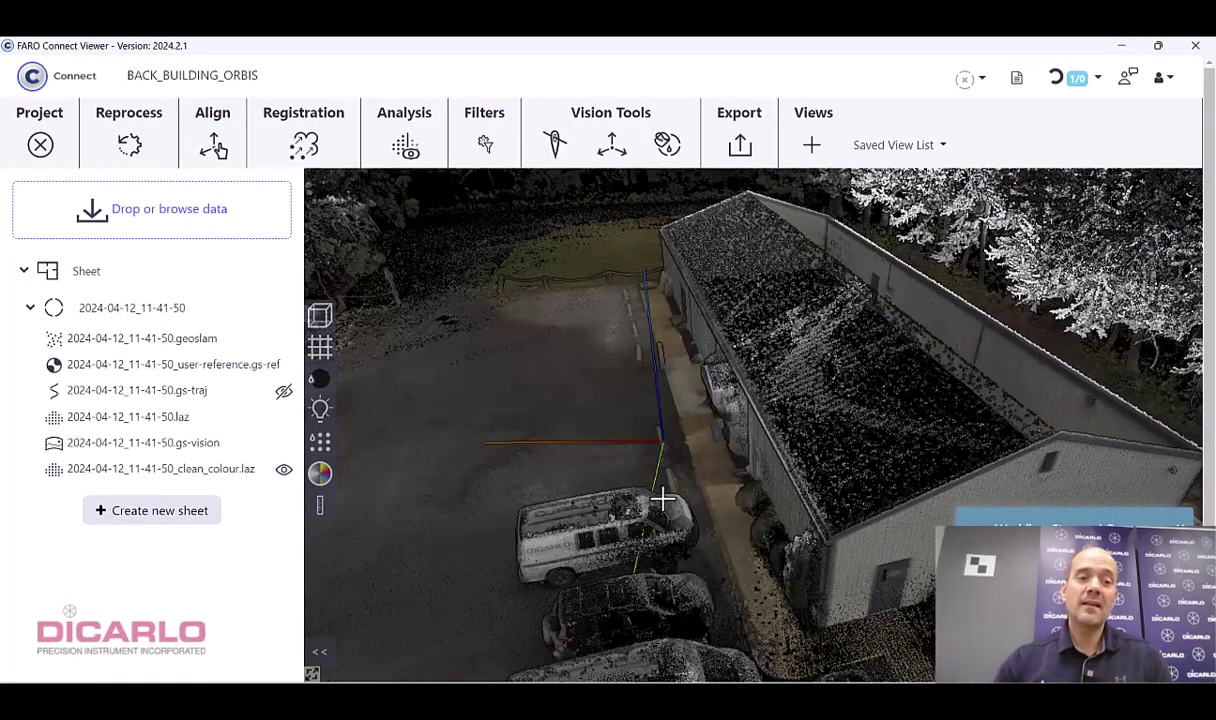
- Hide clean_colour.laz and check the Processing Summary for the finished georeferencing job
click(284, 472)
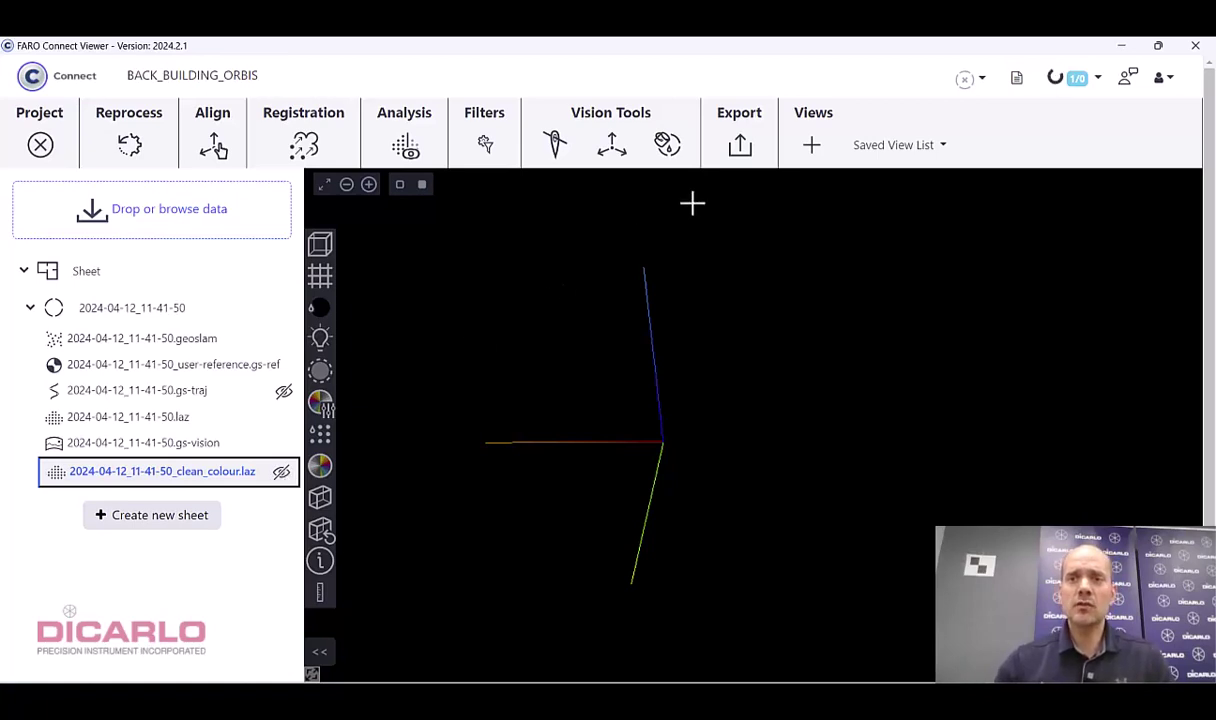
click(1090, 88)
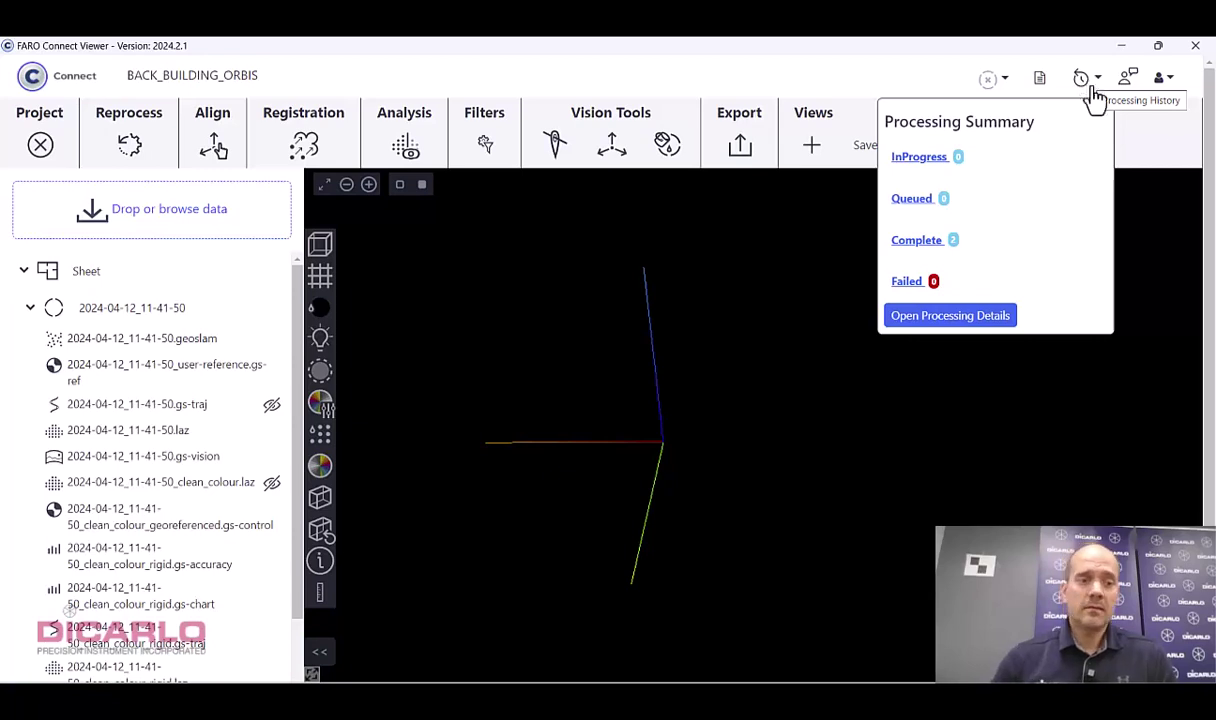
- Close the Processing Summary and open the rigid.gs-accuracy report from the project tree
click(590, 256)
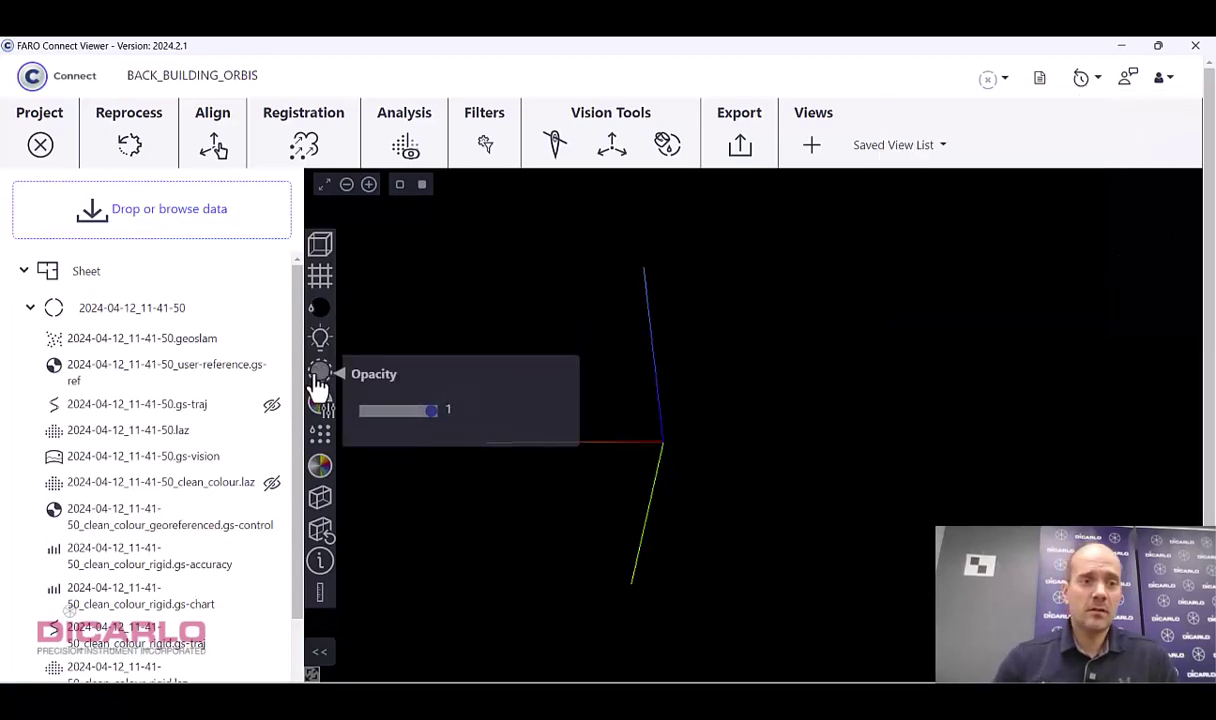
drag(294, 408, 297, 478)
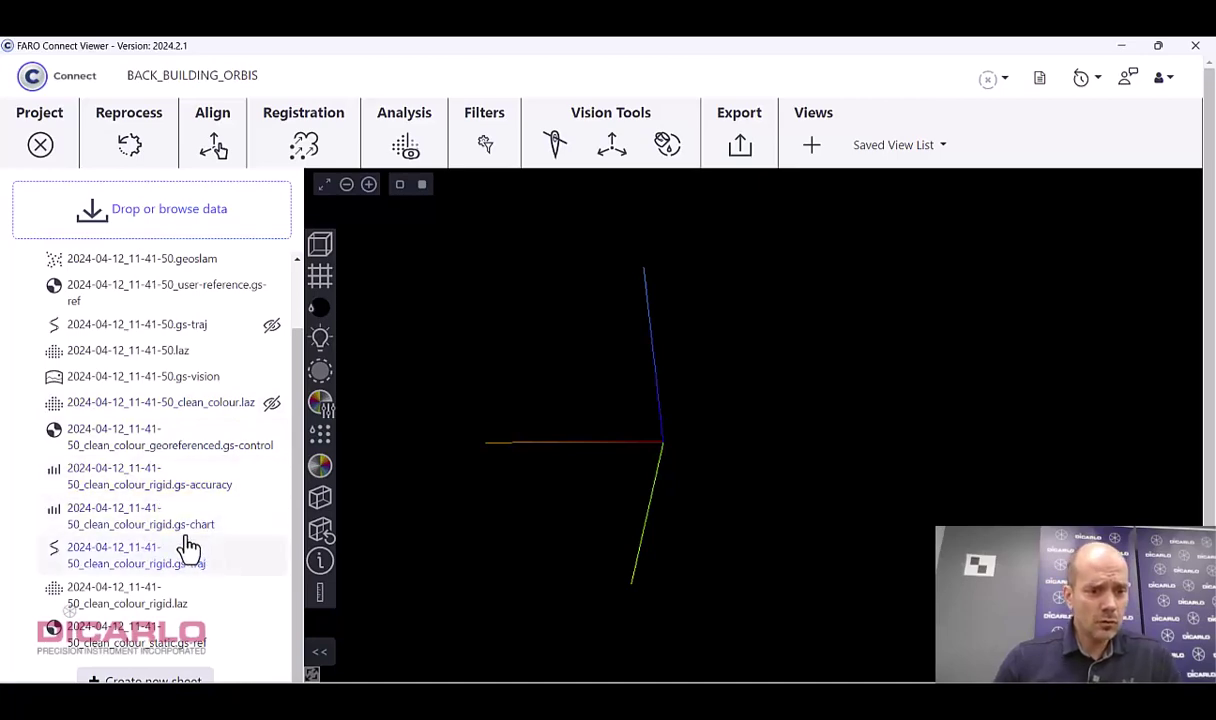
double_click(228, 488)
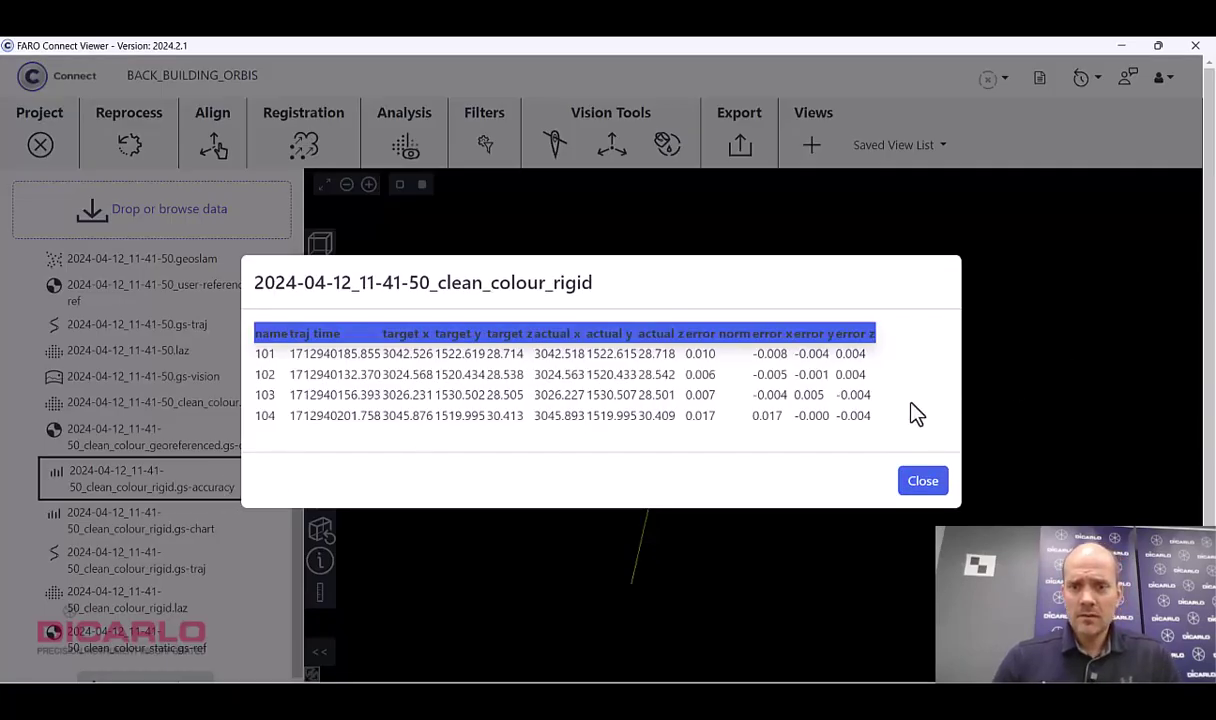
- Inspect the traj time and target coordinates for point 101, then close the report
drag(290, 355, 378, 358)
click(366, 369)
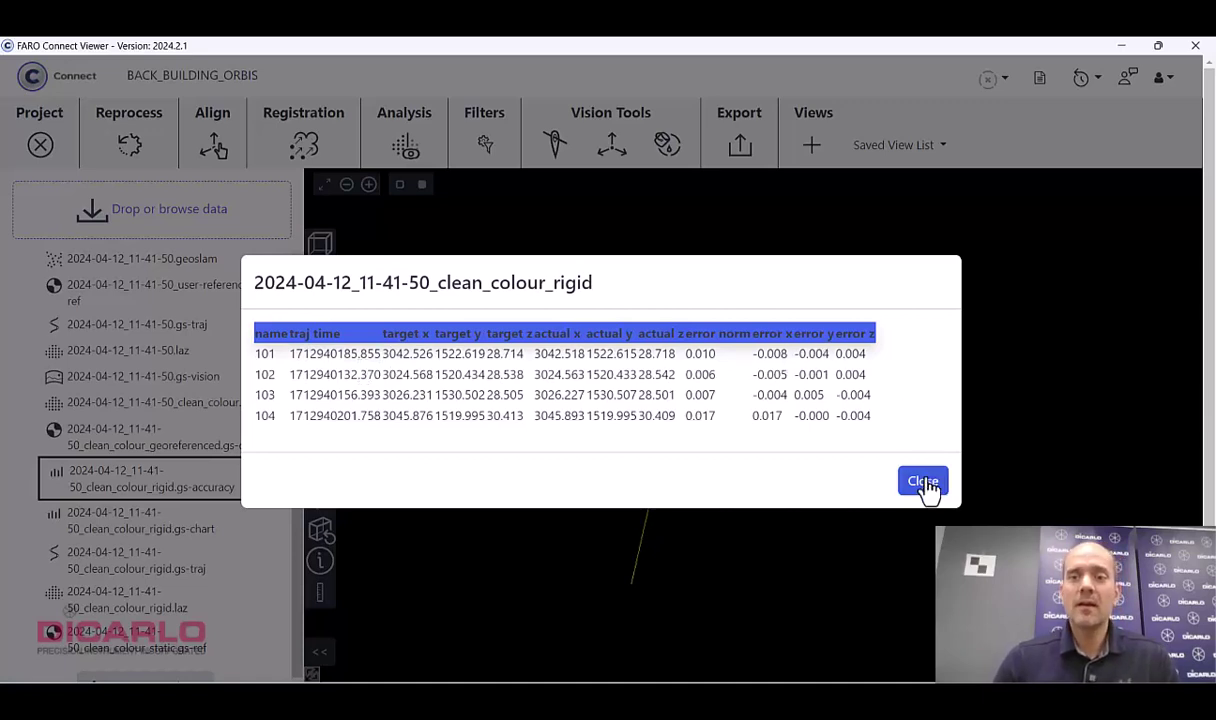
drag(384, 353, 498, 355)
click(449, 357)
click(799, 370)
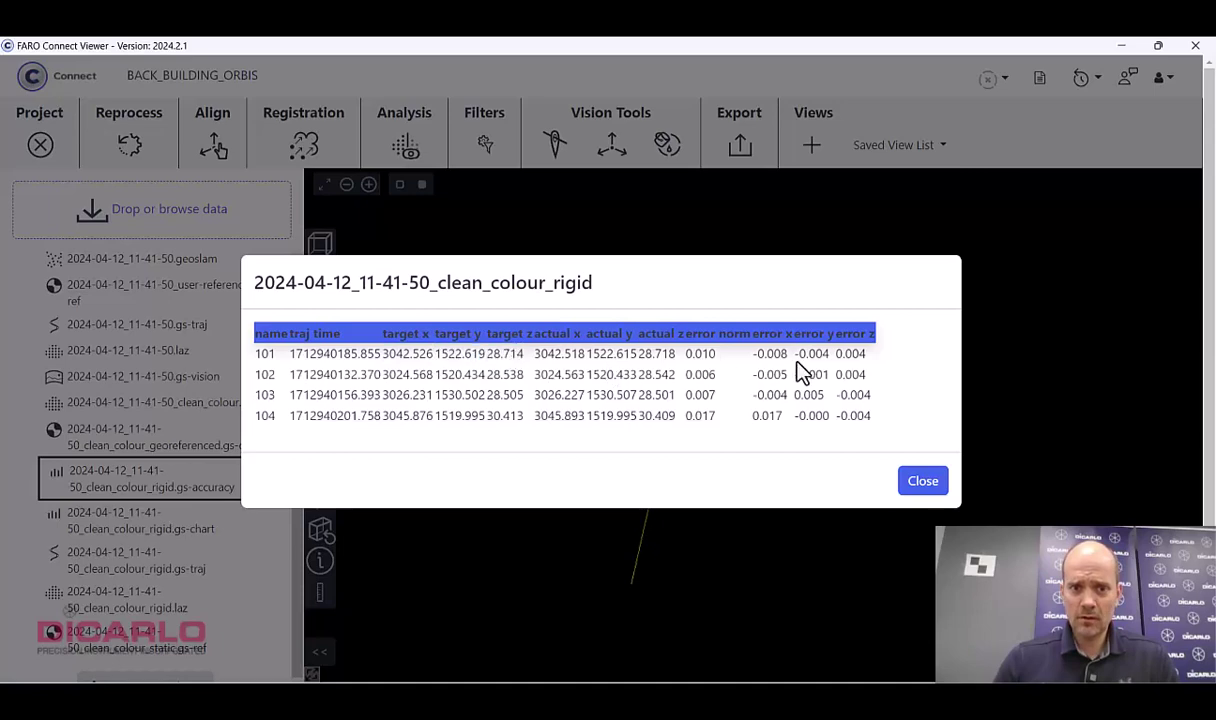
click(923, 482)
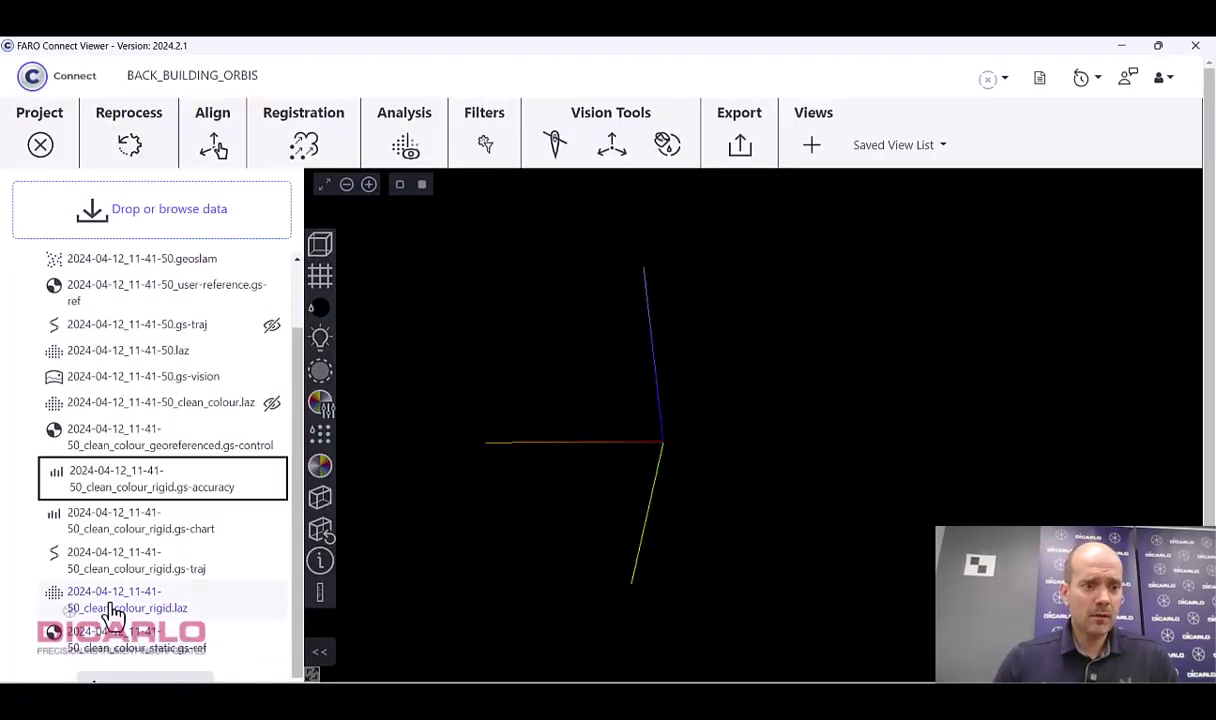
- Load the georeferenced clean_colour_rigid.laz point cloud and orbit around the parking lot
click(168, 605)
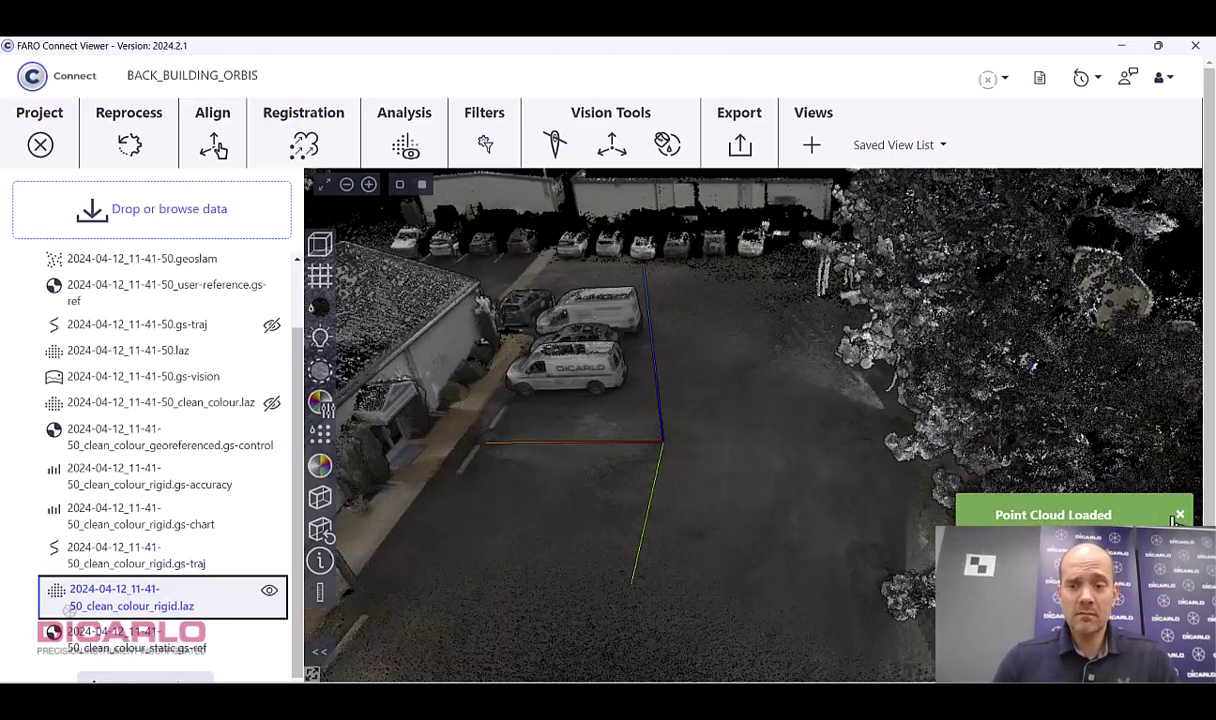
click(1182, 517)
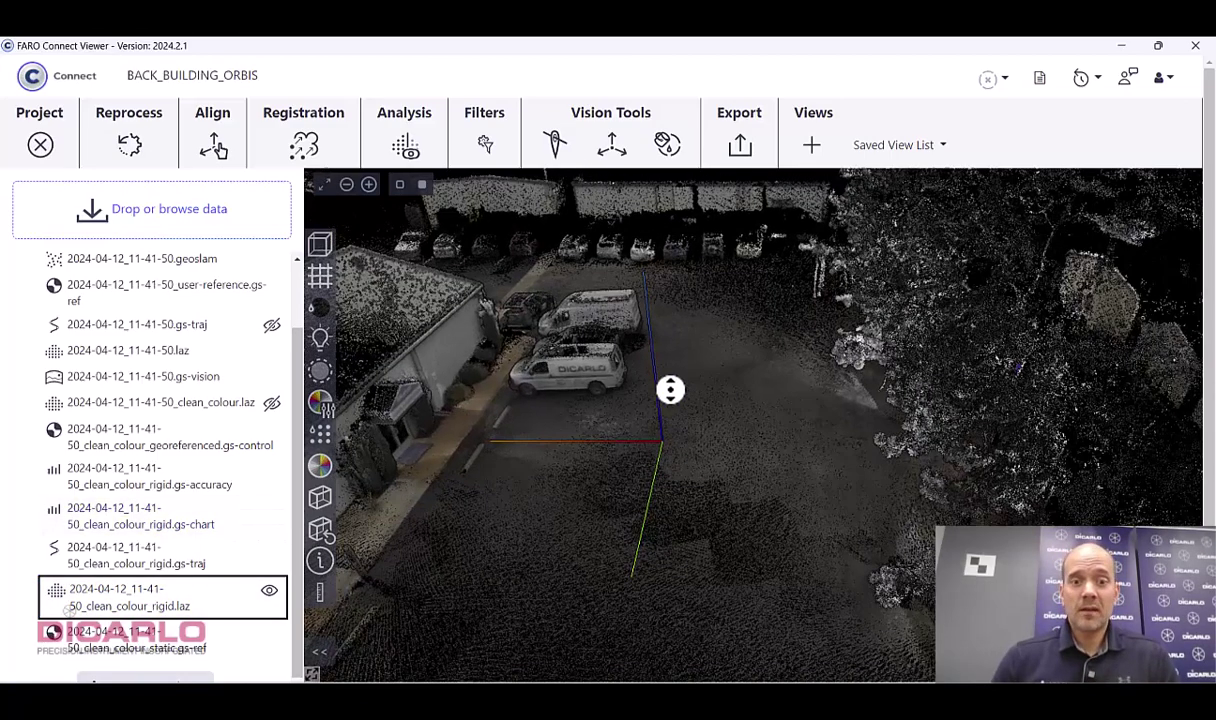
drag(672, 389, 700, 440)
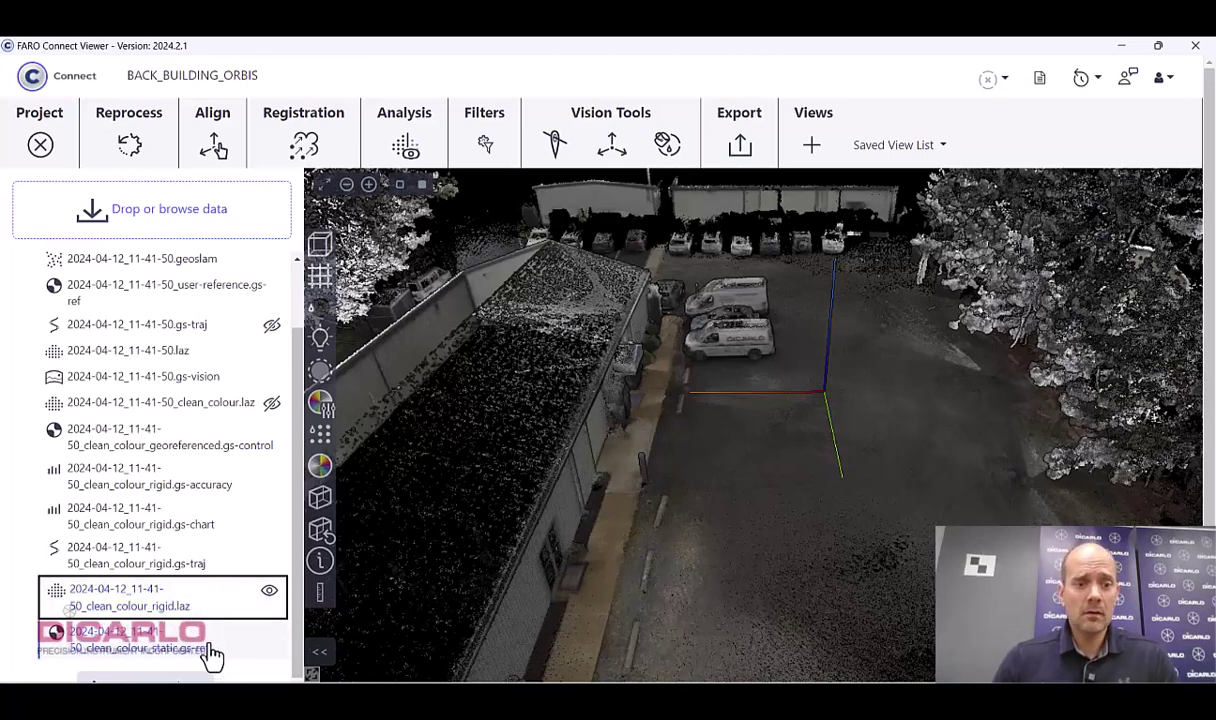
- Add the static.gs-ref reference to the view and inspect the whole building and parking site
click(212, 655)
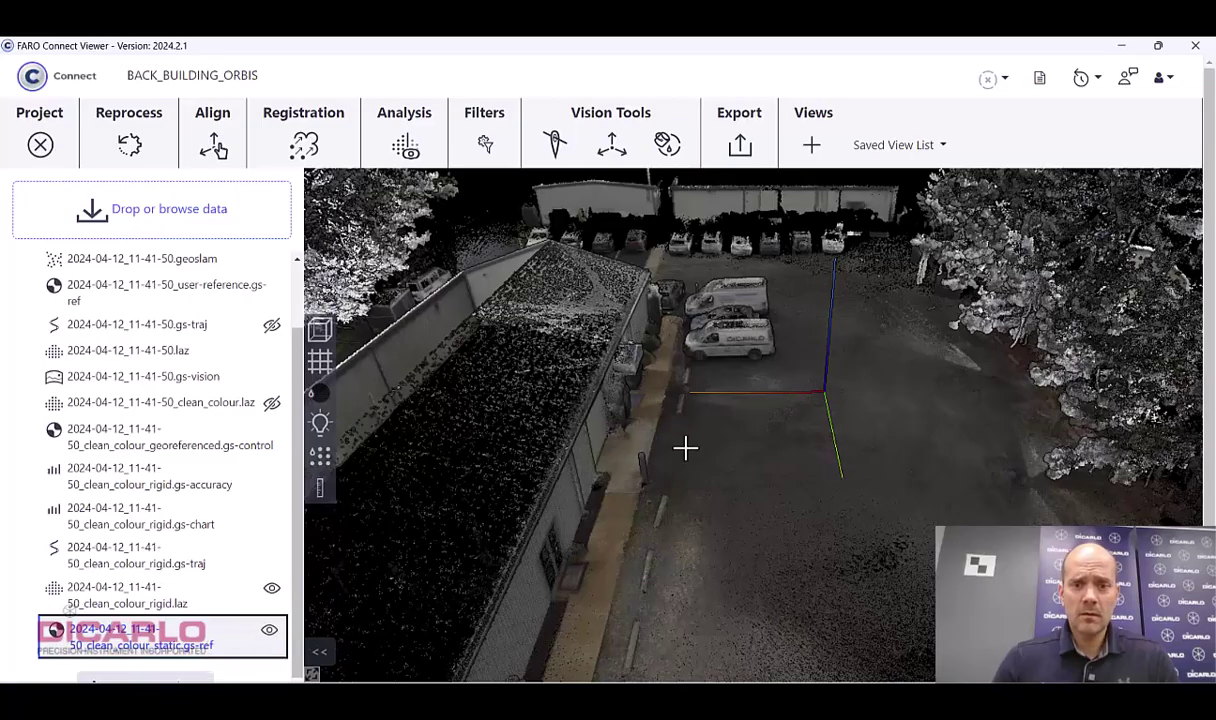
scroll(763, 386, down, 3)
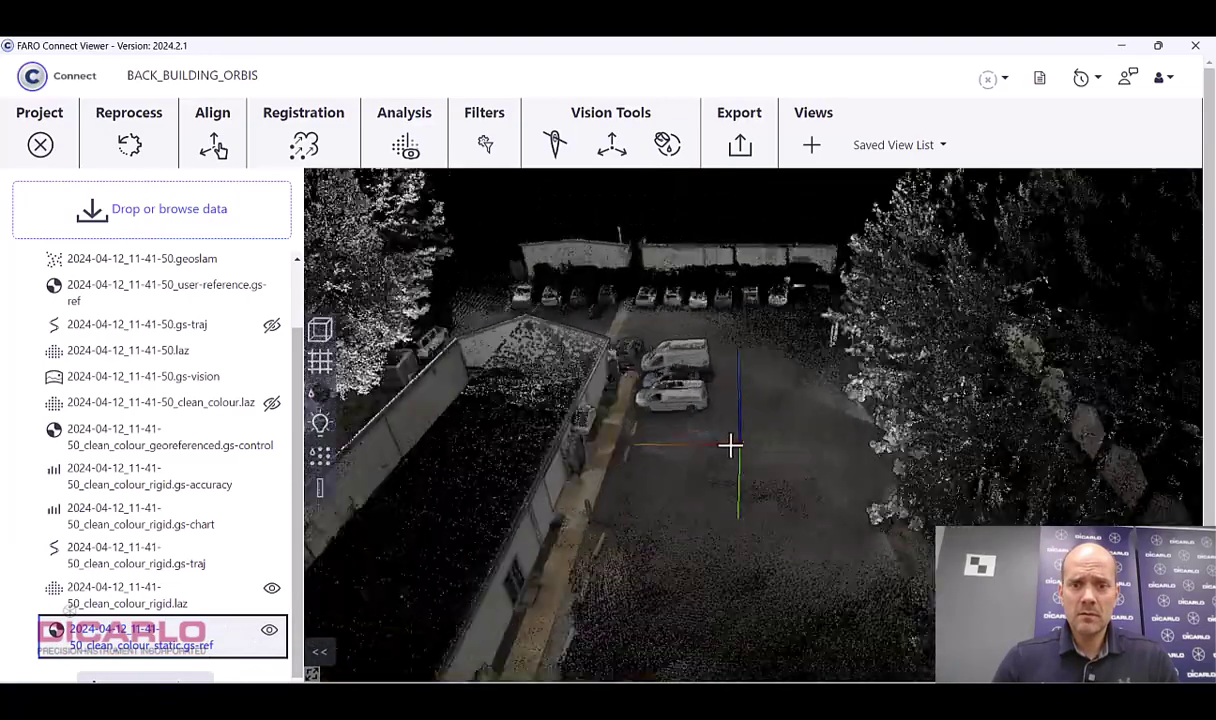
scroll(730, 446, up, 10)
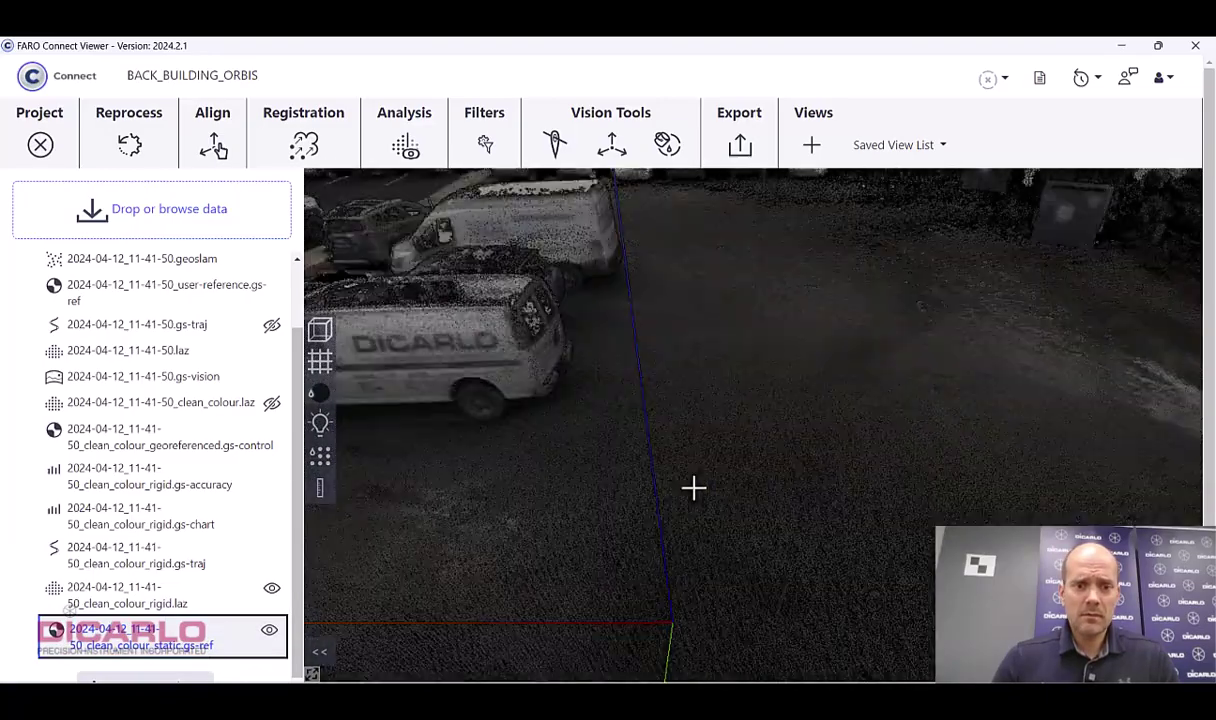
scroll(694, 488, down, 10)
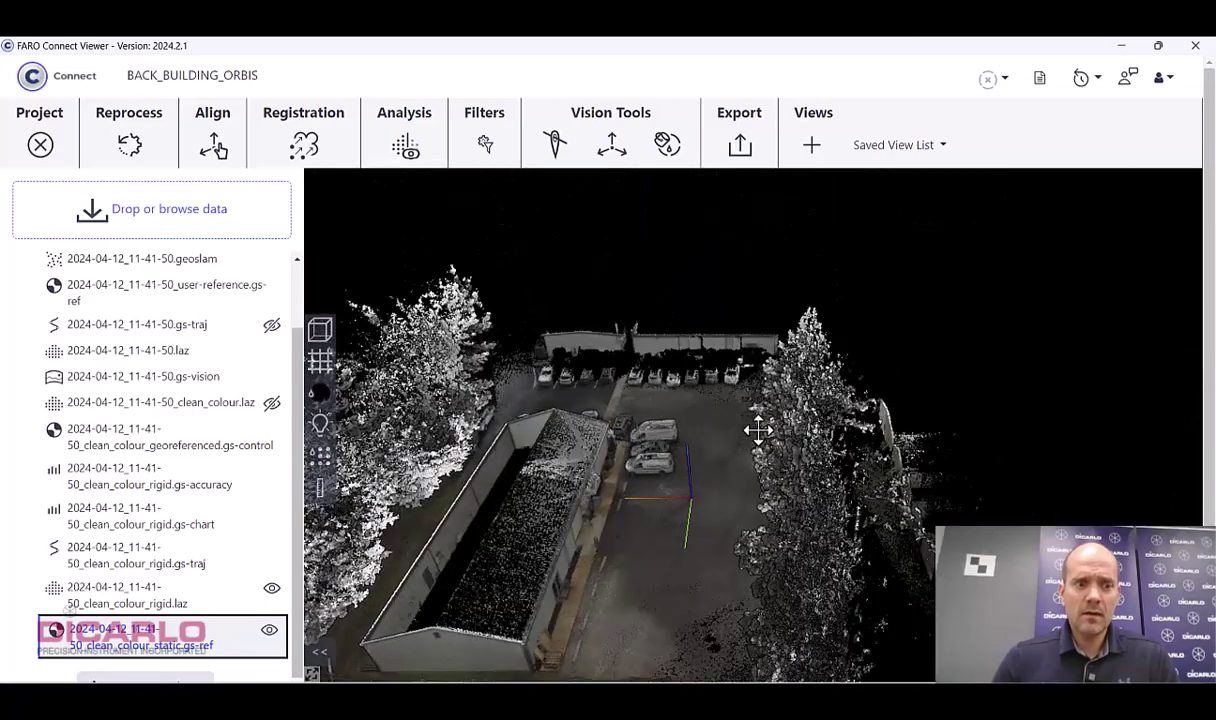
drag(758, 430, 693, 396)
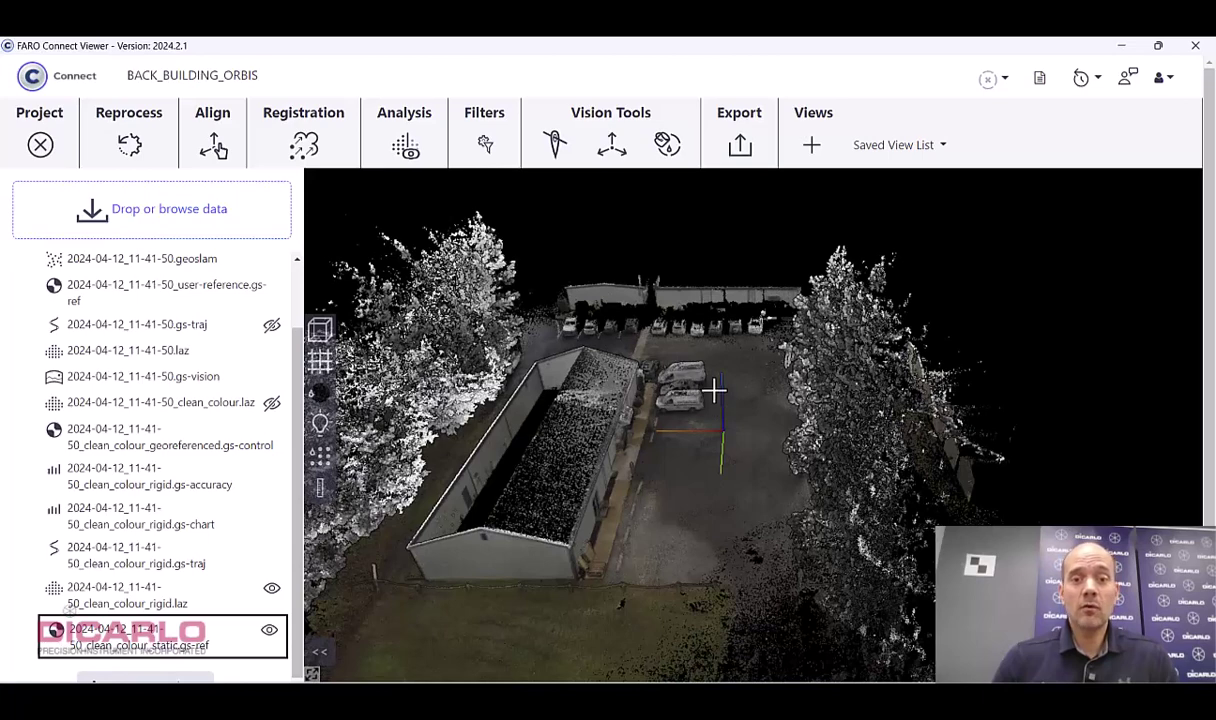